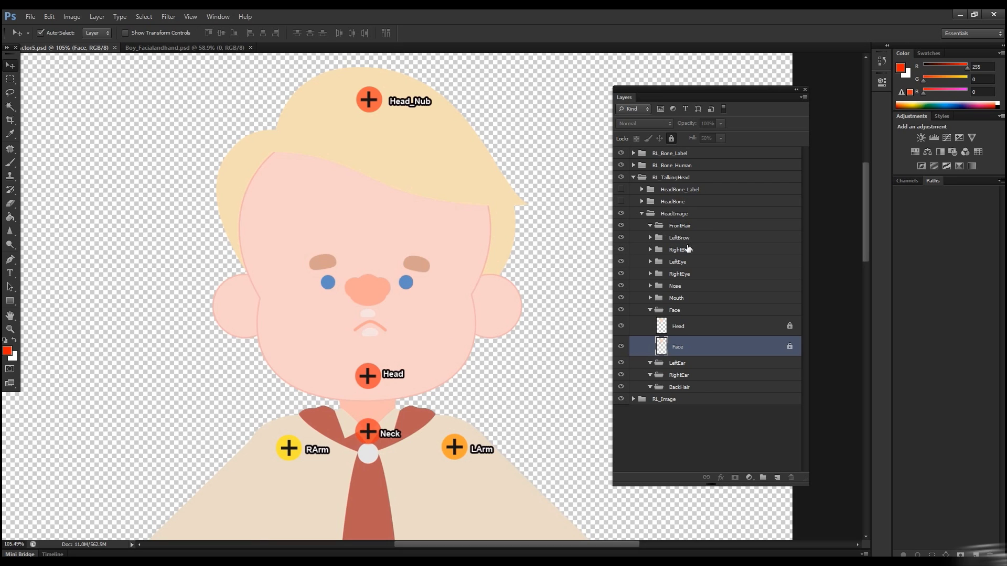
Step: Expand LeftEye and step through its SmileClose, EyeClose, ScareClose, EyeSquint and IrisChange expression groups
click(650, 262)
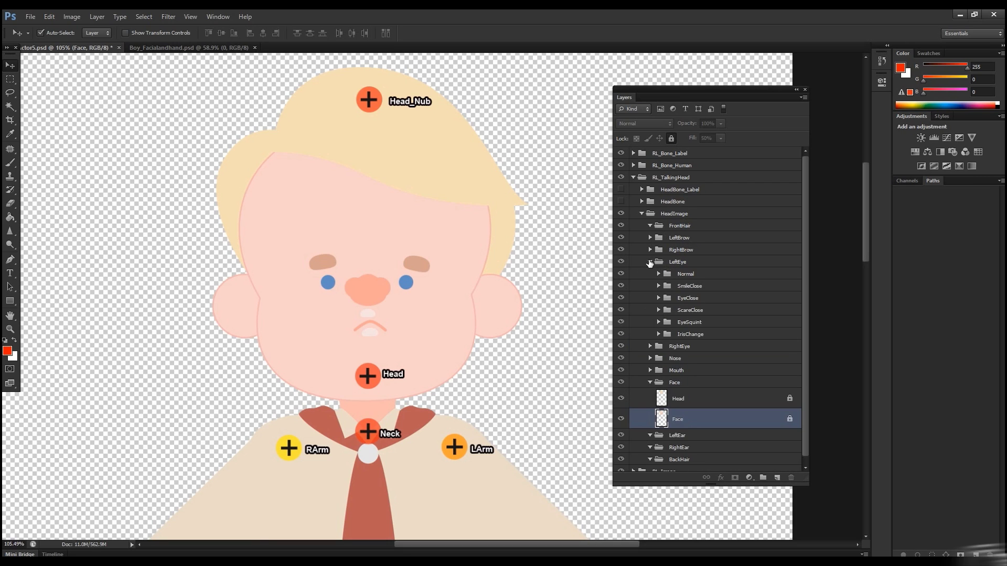
click(658, 286)
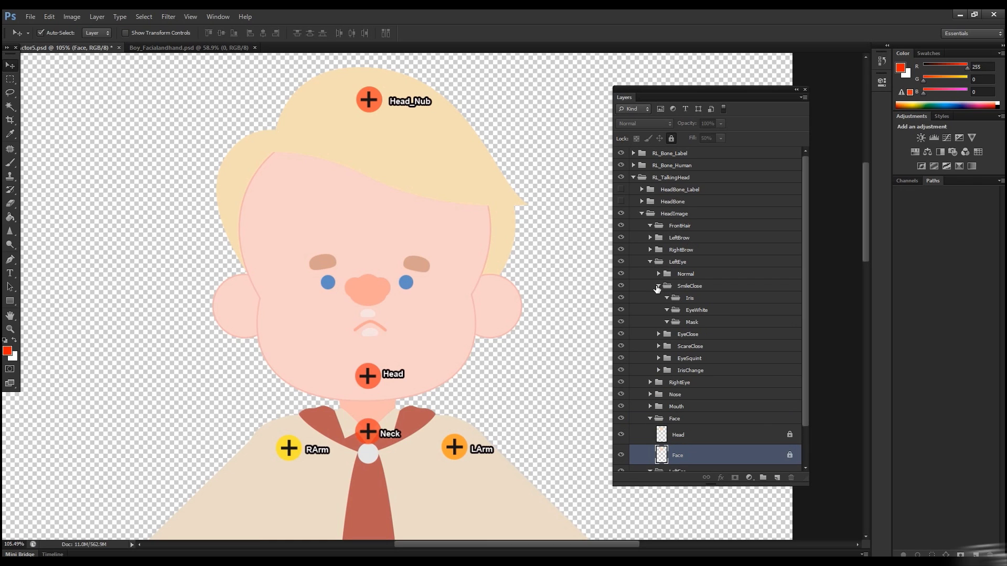
click(658, 286)
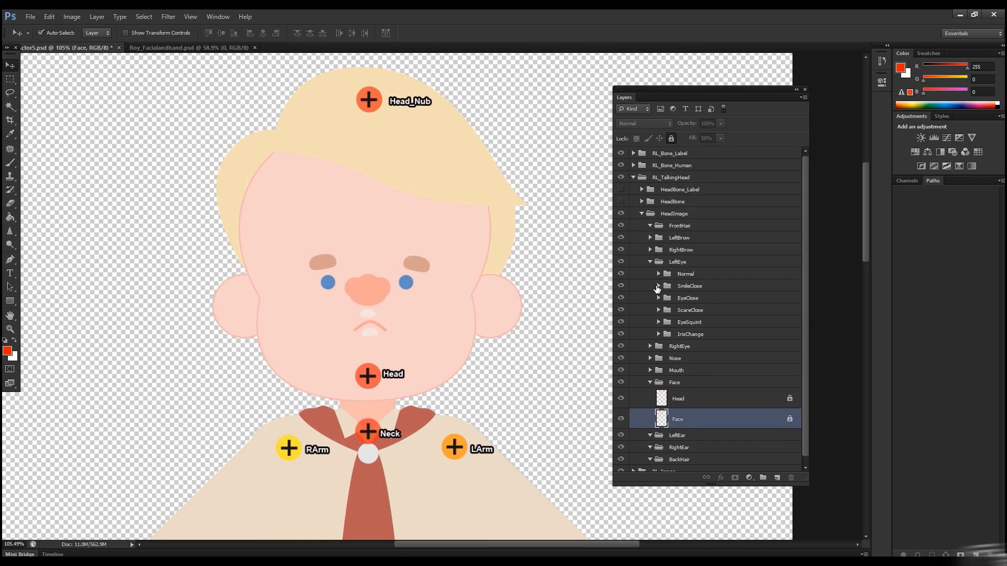
click(703, 287)
click(692, 299)
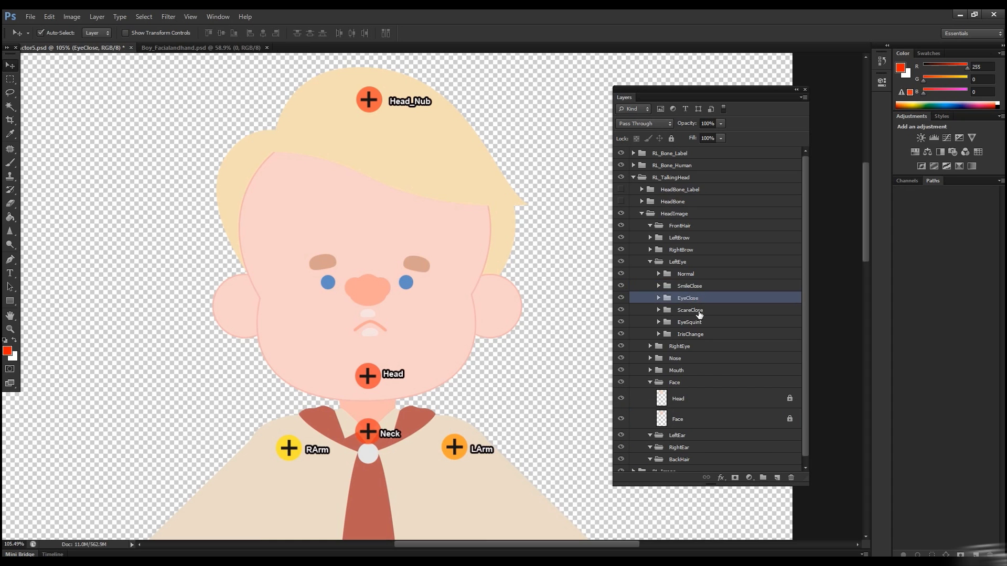
click(696, 311)
click(697, 322)
click(697, 336)
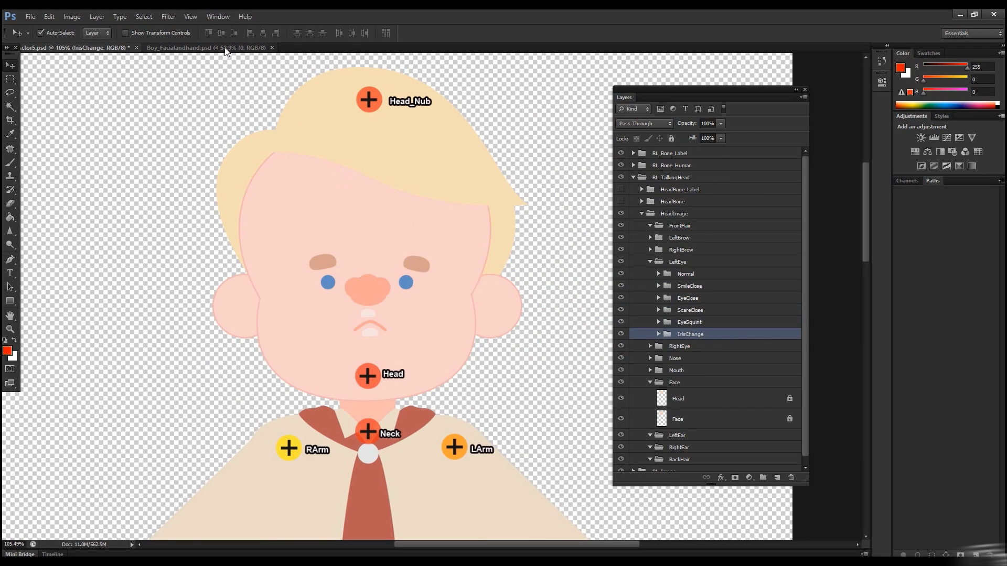
Step: Centre-align the Boy_Facialandhand.psd iris sprites and drag them into Actor5.psd over the left eye
click(225, 48)
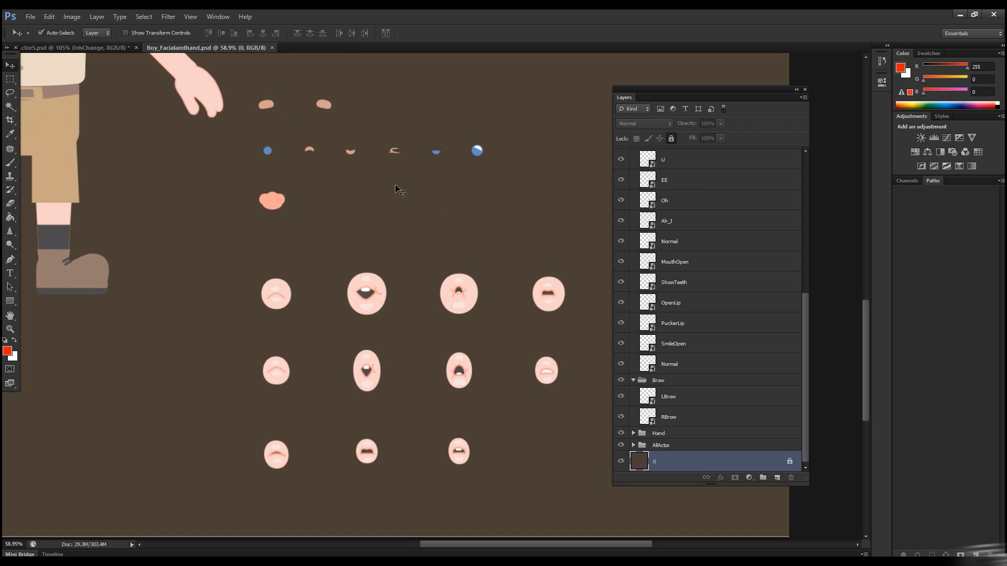
drag(298, 130, 498, 167)
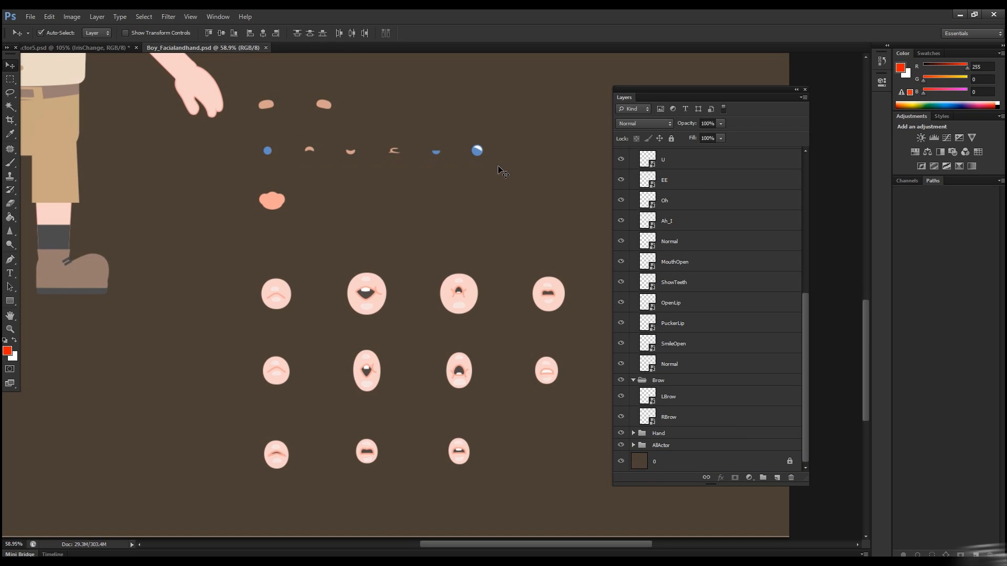
click(264, 36)
drag(395, 152, 404, 240)
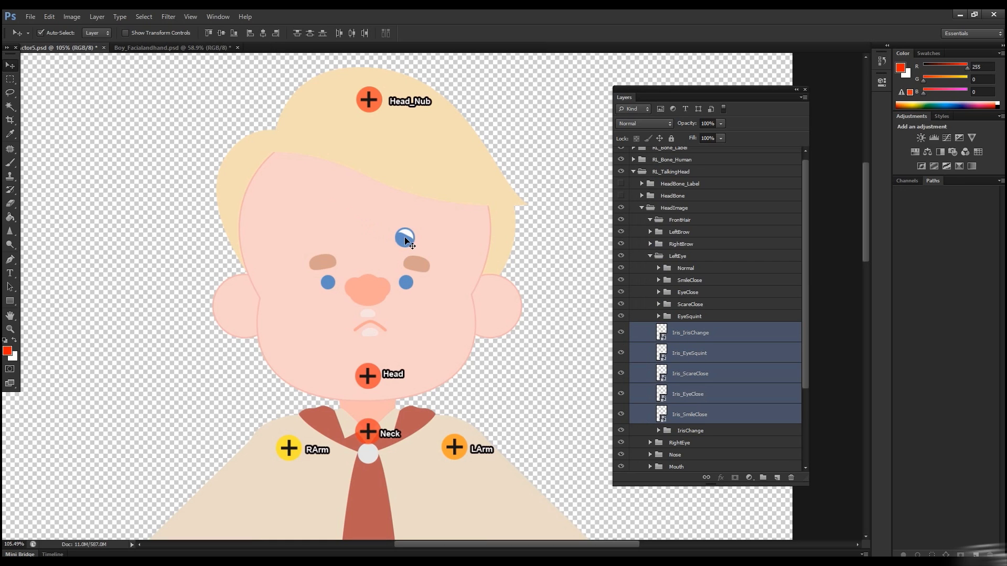
drag(405, 241, 406, 285)
Step: Move the irises onto the eye and file Iris_IrisChange, Iris_EyeSquint and Iris_ScareClose into their Iris groups
drag(803, 300, 808, 336)
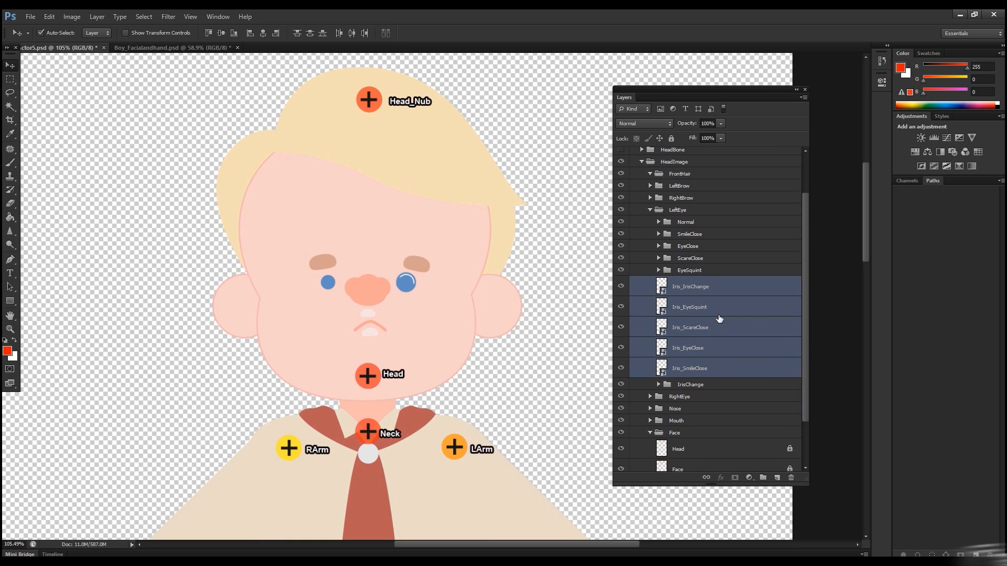
click(677, 288)
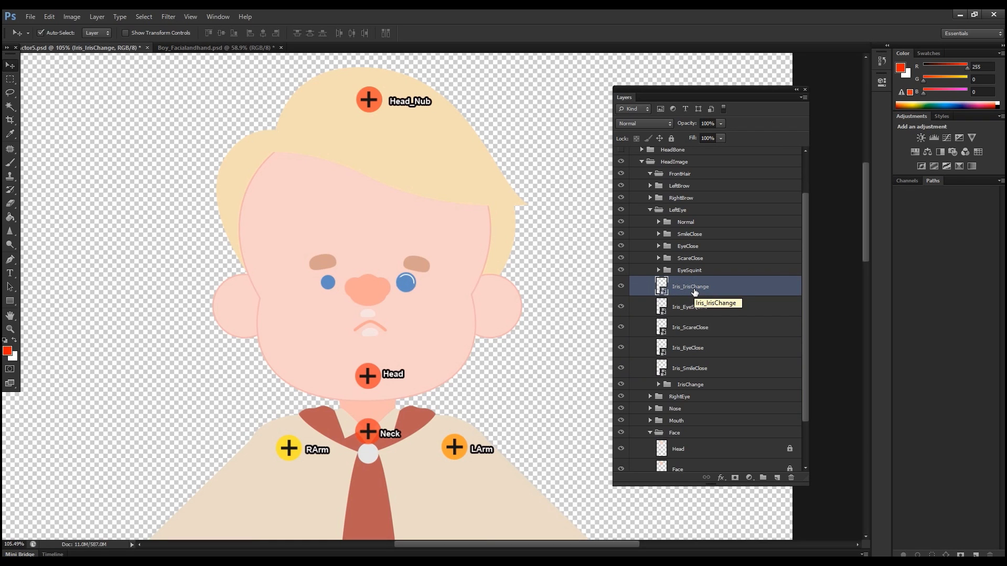
click(658, 385)
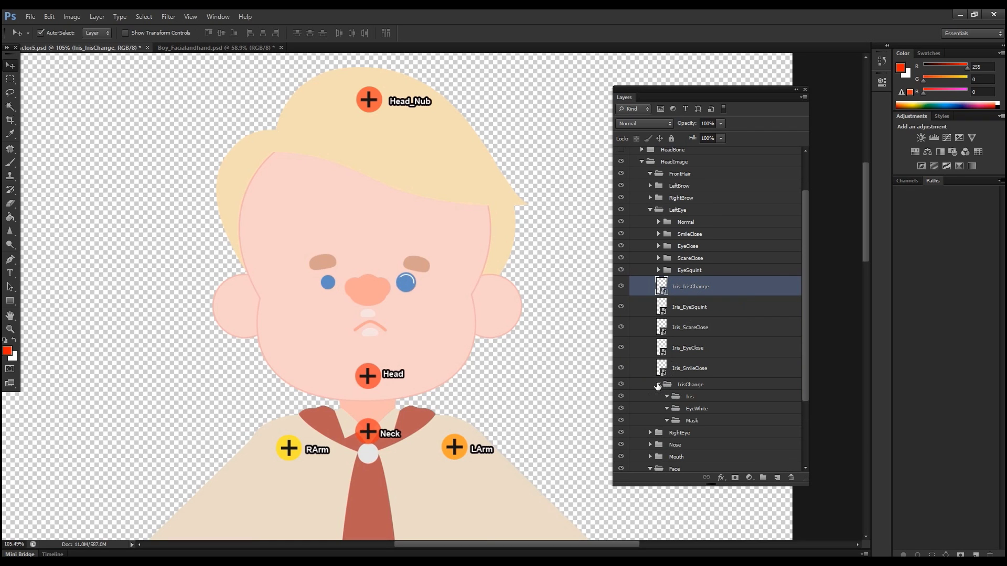
drag(697, 285, 697, 399)
click(658, 364)
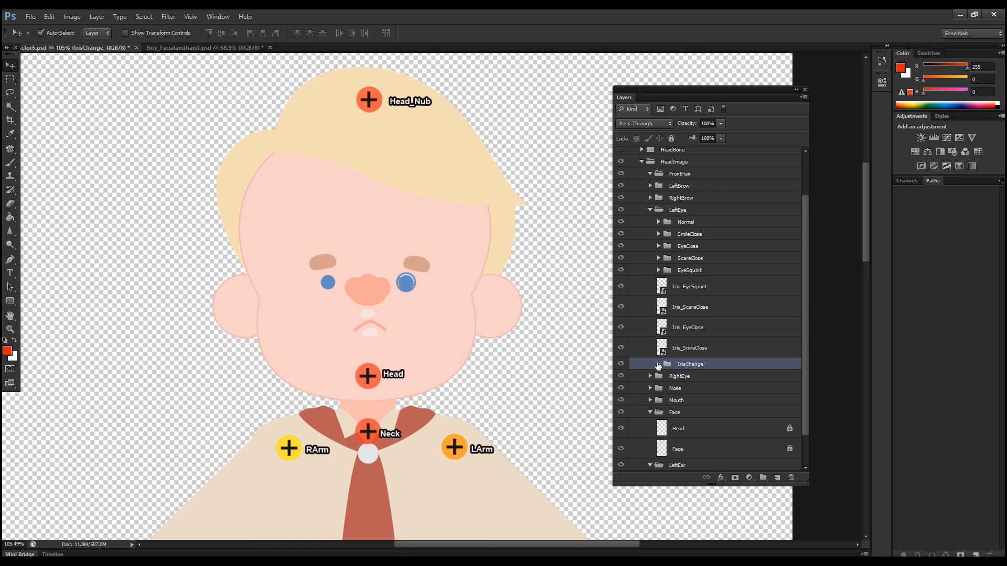
click(695, 288)
click(658, 270)
drag(679, 322, 691, 288)
click(691, 288)
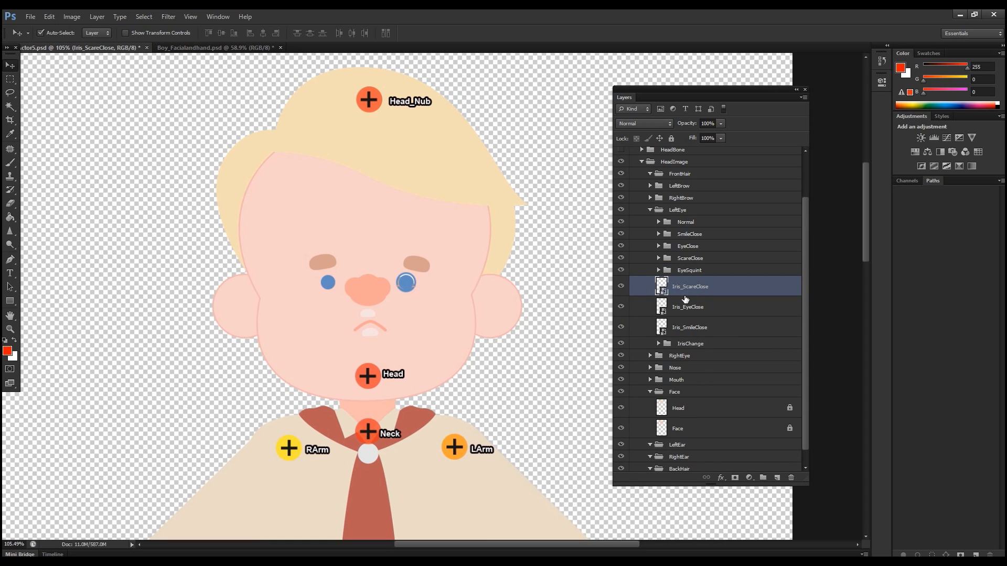
click(658, 258)
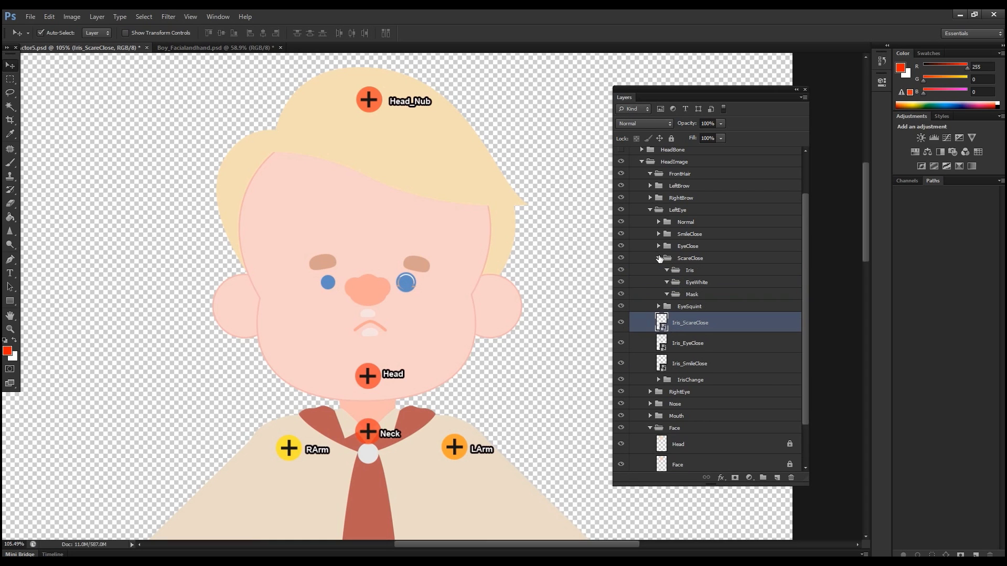
drag(699, 322, 691, 270)
click(658, 258)
Step: File Iris_EyeClose and Iris_SmileClose into their Iris groups, then hide every expression except Normal
click(697, 294)
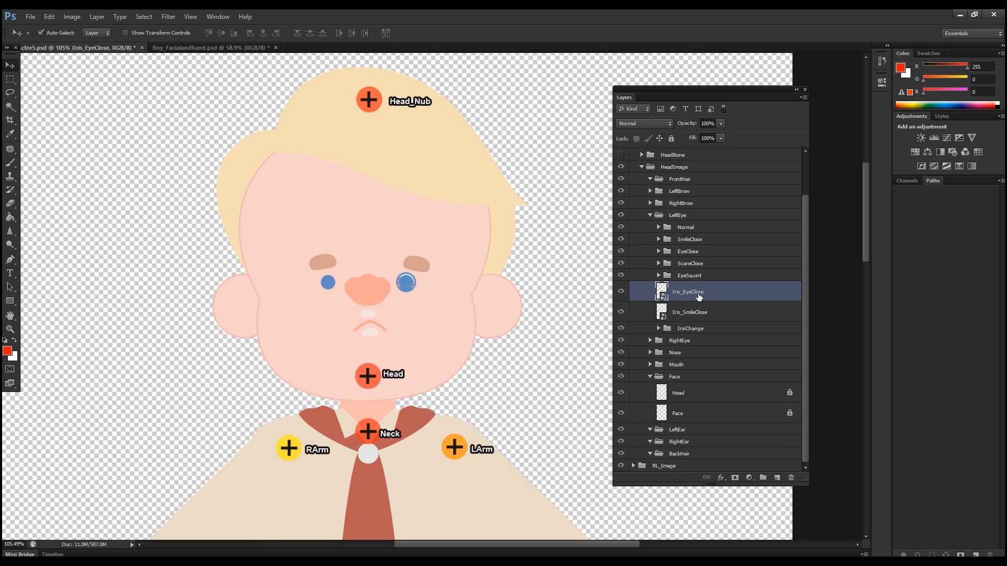
click(658, 251)
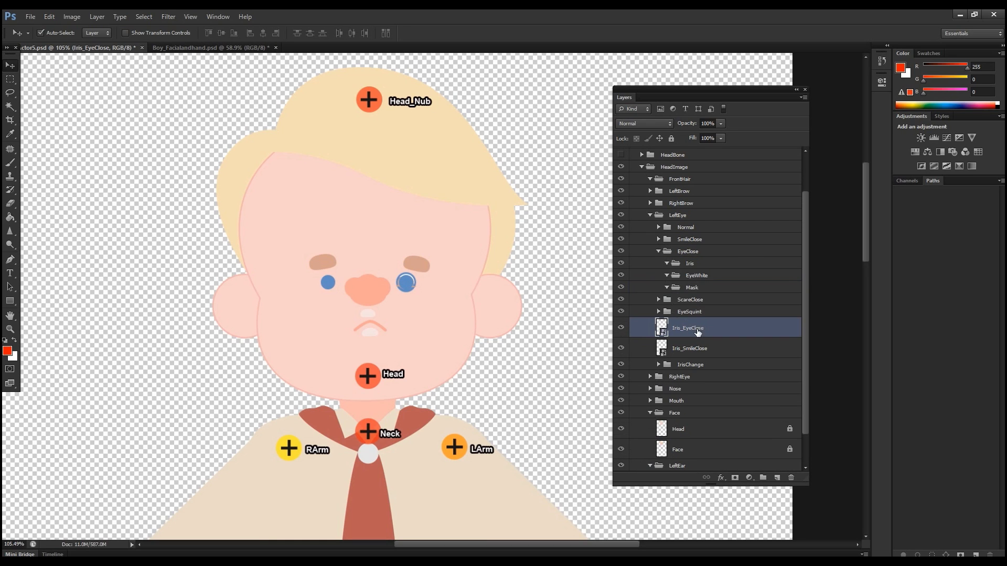
drag(698, 334, 695, 265)
click(666, 263)
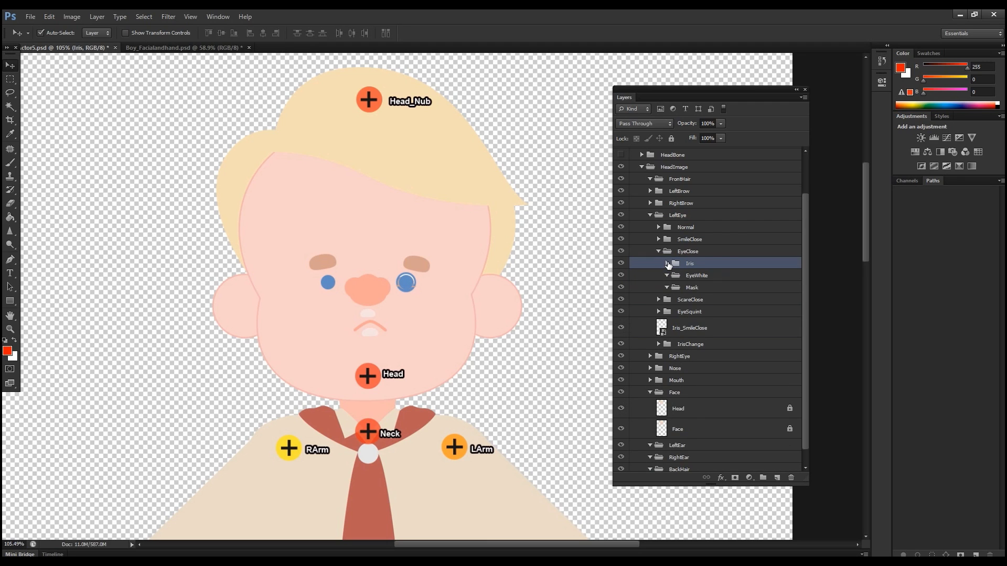
click(659, 251)
click(691, 310)
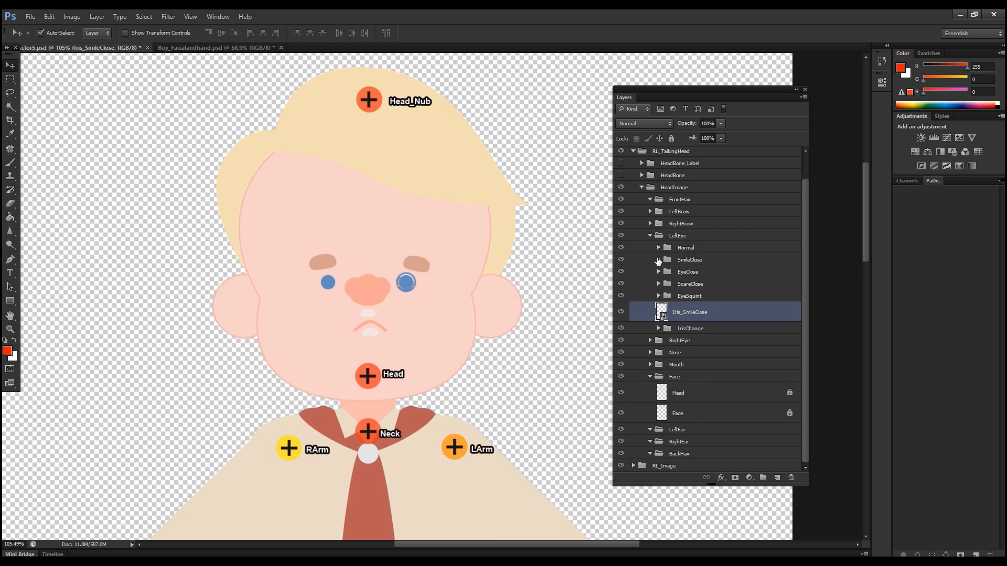
click(658, 259)
drag(680, 350, 680, 270)
click(658, 259)
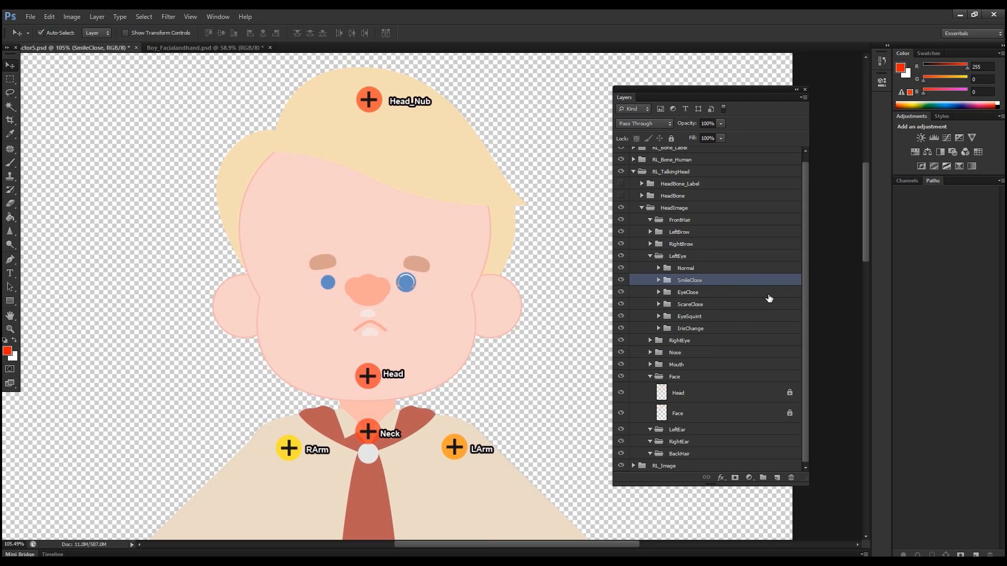
drag(622, 317, 622, 283)
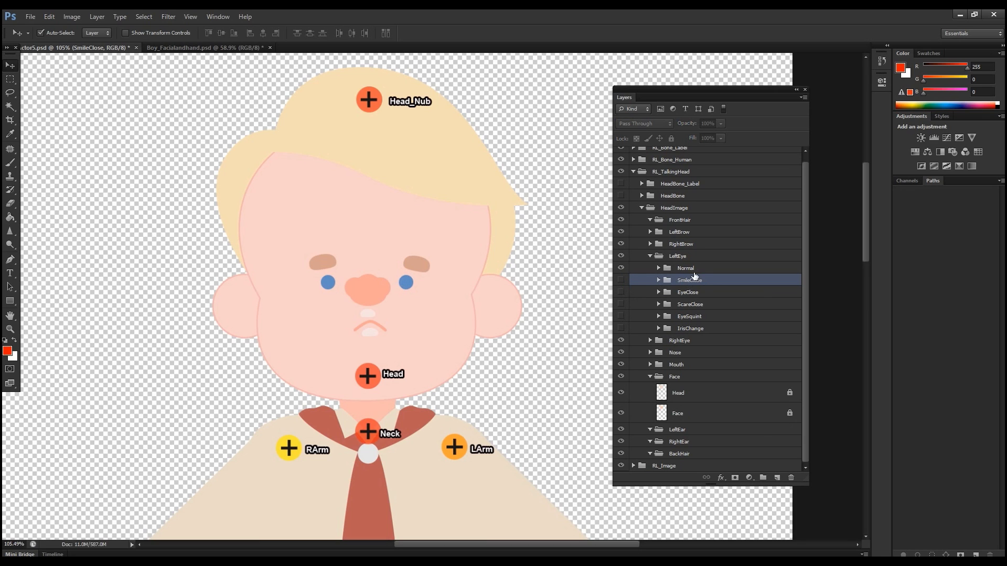
Step: Copy the iris sprites from Boy_Facialandhand.psd into the character's RightEye group
click(650, 258)
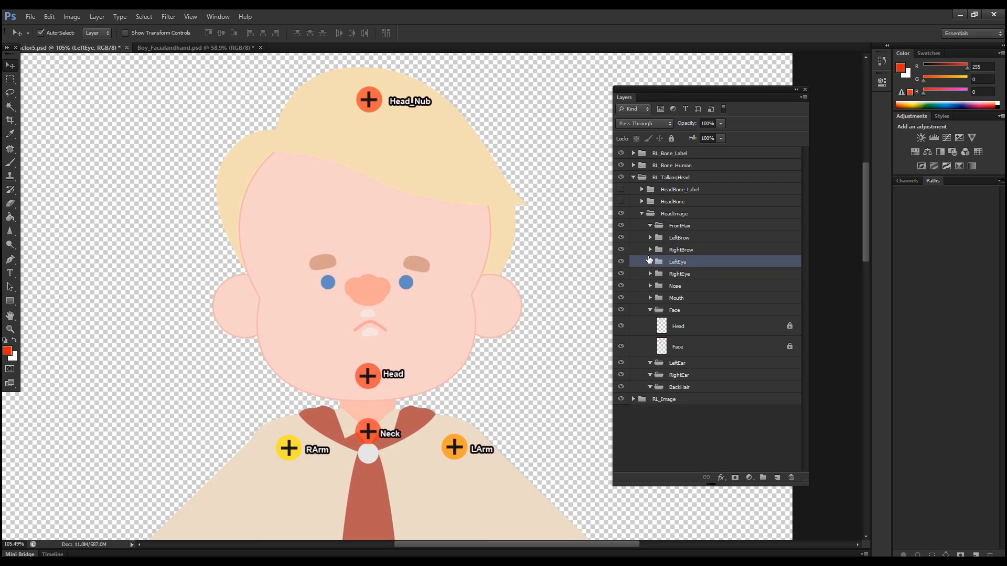
click(650, 272)
click(689, 275)
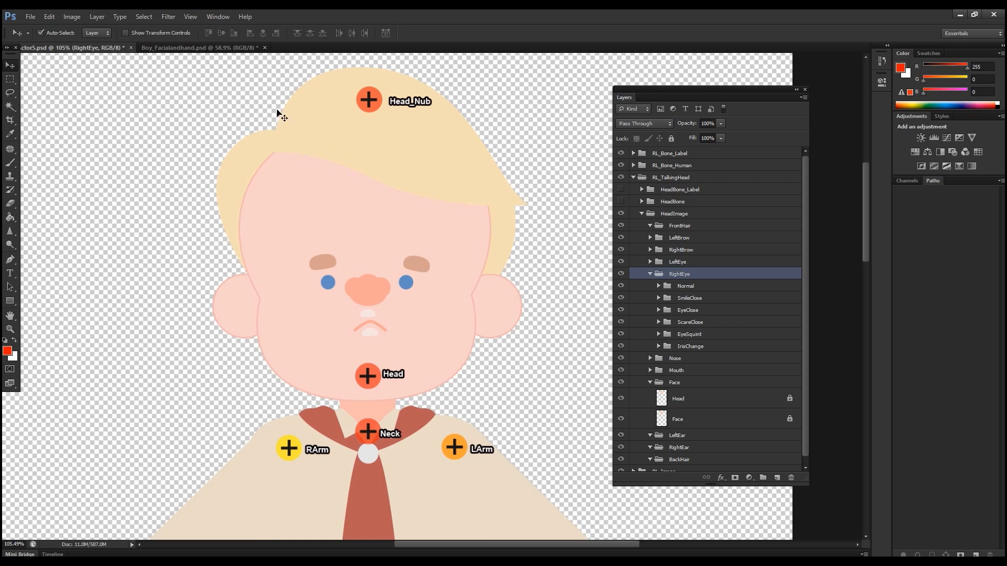
click(224, 48)
drag(397, 168, 328, 284)
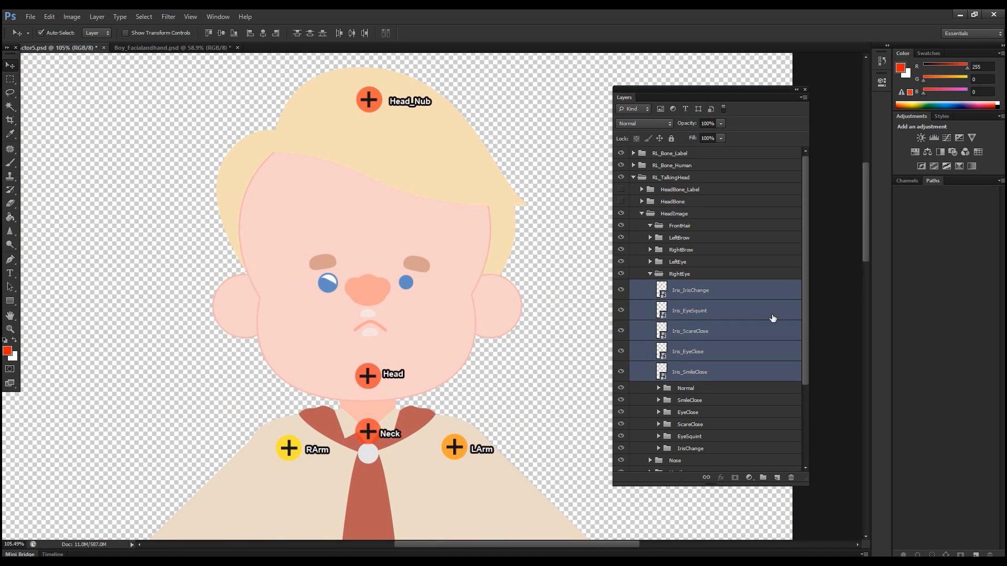
drag(807, 268, 807, 343)
Step: File Iris_IrisChange and Iris_EyeSquint into the RightEye IrisChange and EyeSquint groups
click(692, 188)
drag(687, 259, 692, 342)
click(658, 321)
click(708, 204)
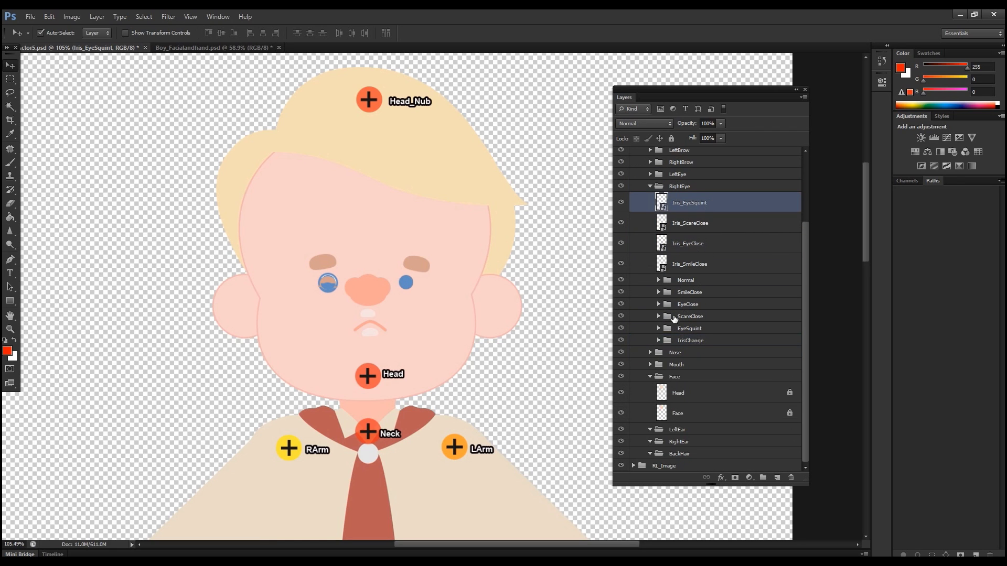
click(658, 328)
drag(697, 205, 722, 339)
click(658, 329)
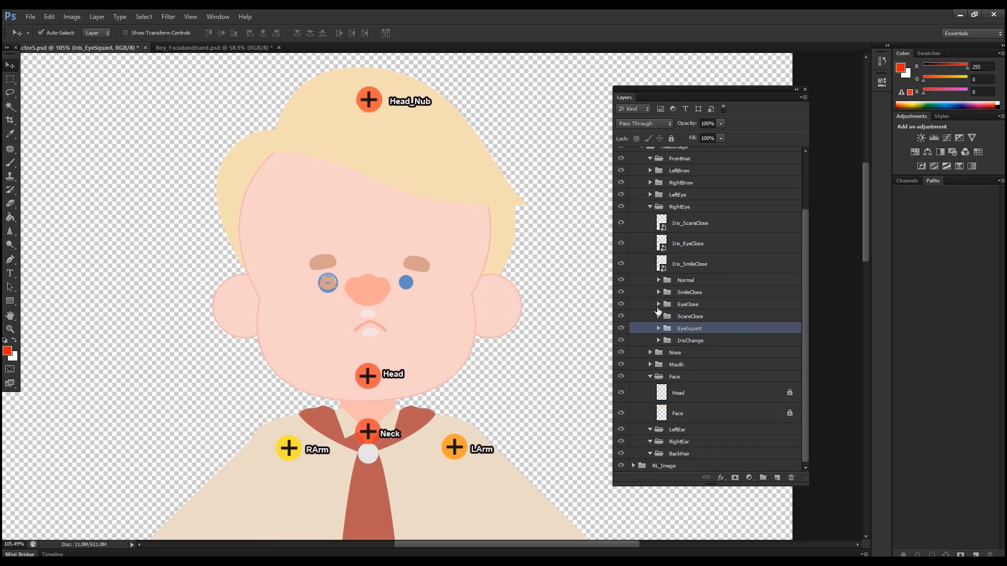
Step: File Iris_ScareClose, Iris_EyeClose and Iris_SmileClose into their matching RightEye expression groups
click(699, 265)
click(700, 231)
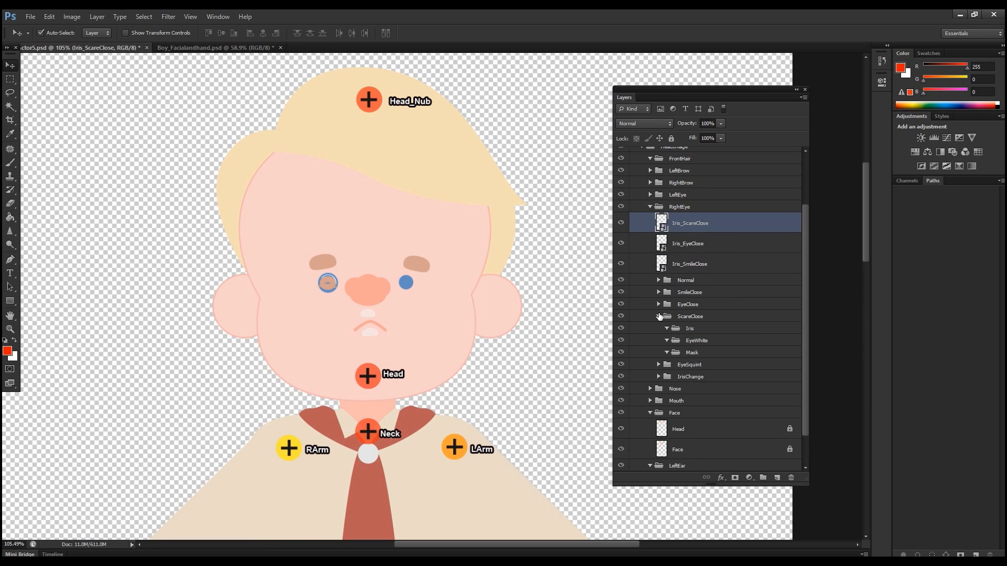
drag(695, 224, 706, 320)
click(658, 299)
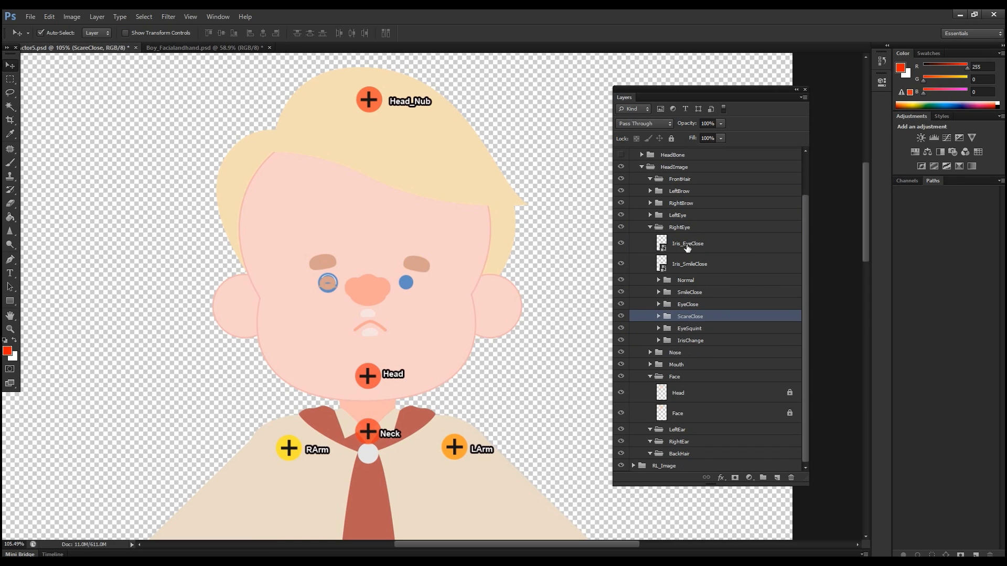
click(687, 243)
click(658, 304)
drag(687, 244, 694, 316)
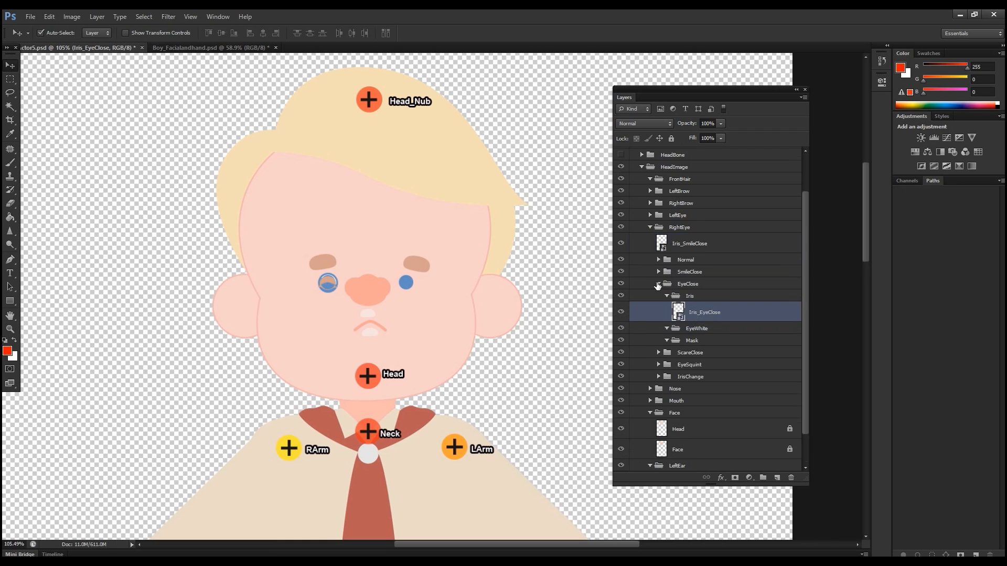
click(658, 304)
click(692, 263)
click(659, 292)
drag(695, 263, 680, 289)
click(658, 273)
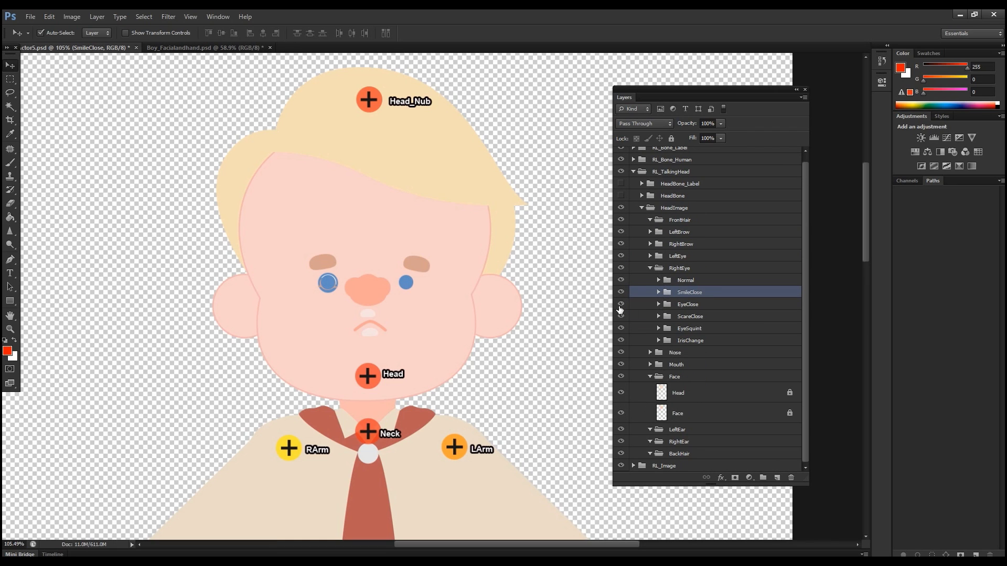
Step: Hide the RightEye's non-Normal expression groups and collapse RightEye
drag(620, 292, 620, 341)
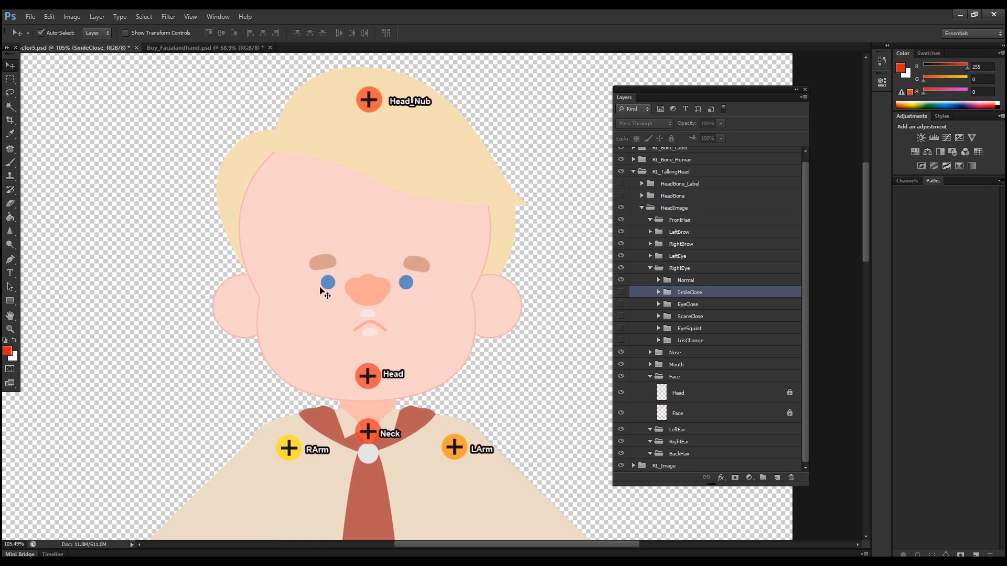
click(370, 314)
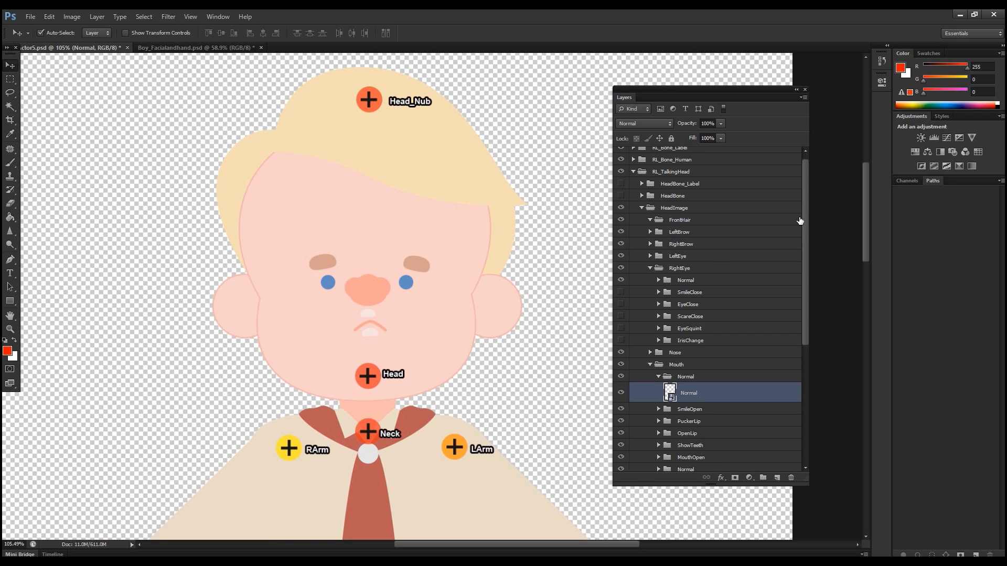
click(649, 268)
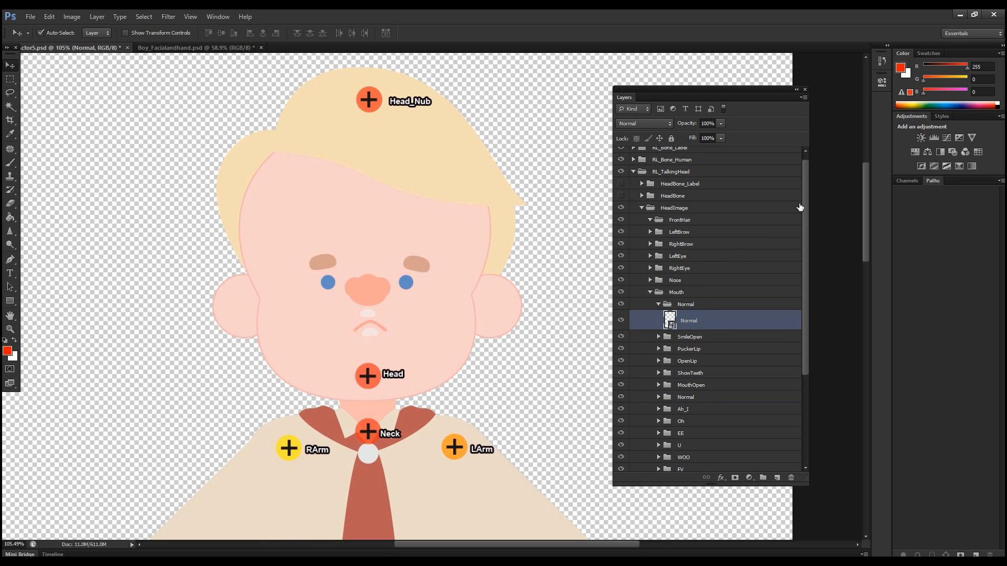
Step: Select the mouth groups from Normal down to CDSKZ, then the whole Mouth group, and switch to Boy_Facialandhand.psd
drag(807, 193, 809, 299)
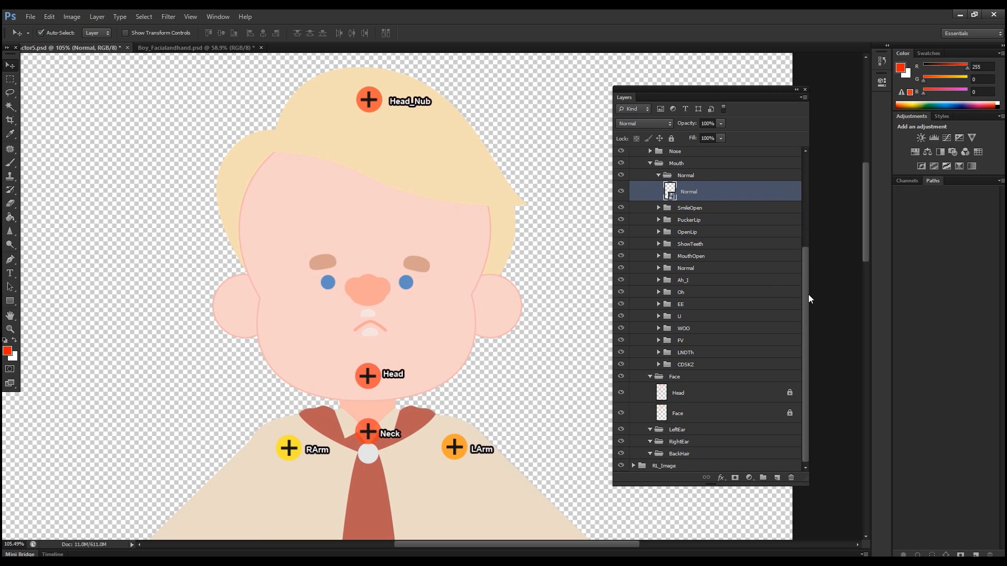
click(659, 176)
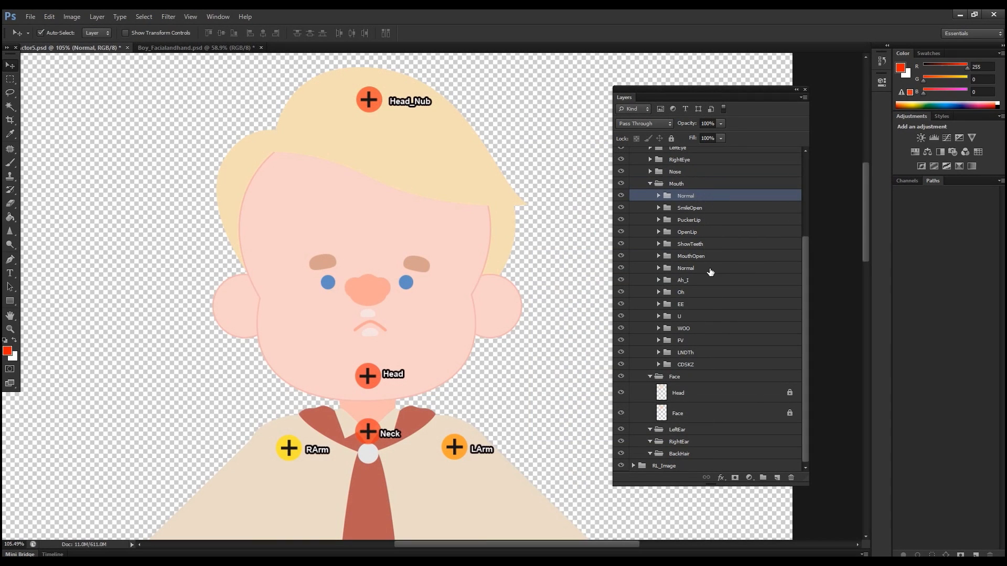
shift+click(705, 258)
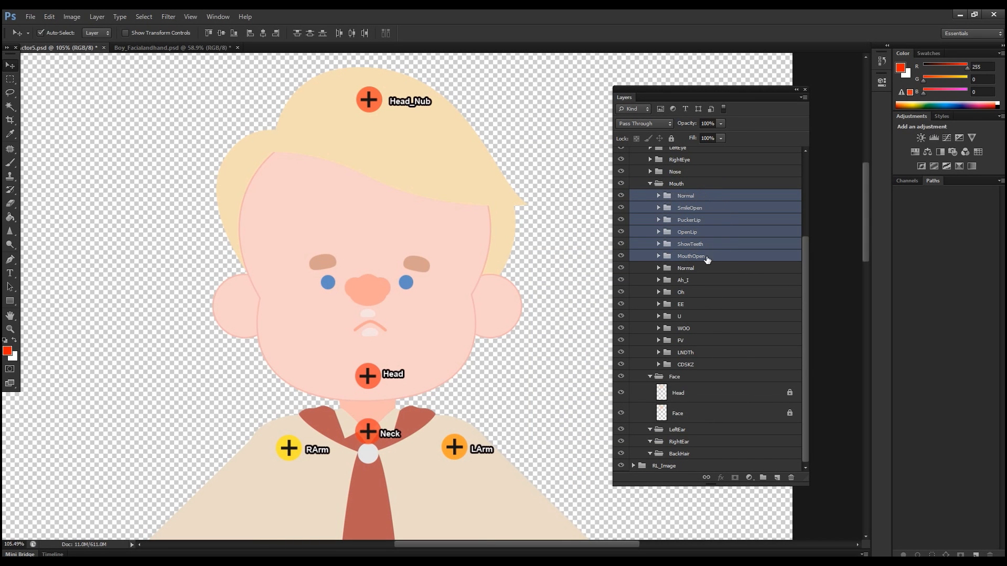
click(688, 269)
shift+click(686, 365)
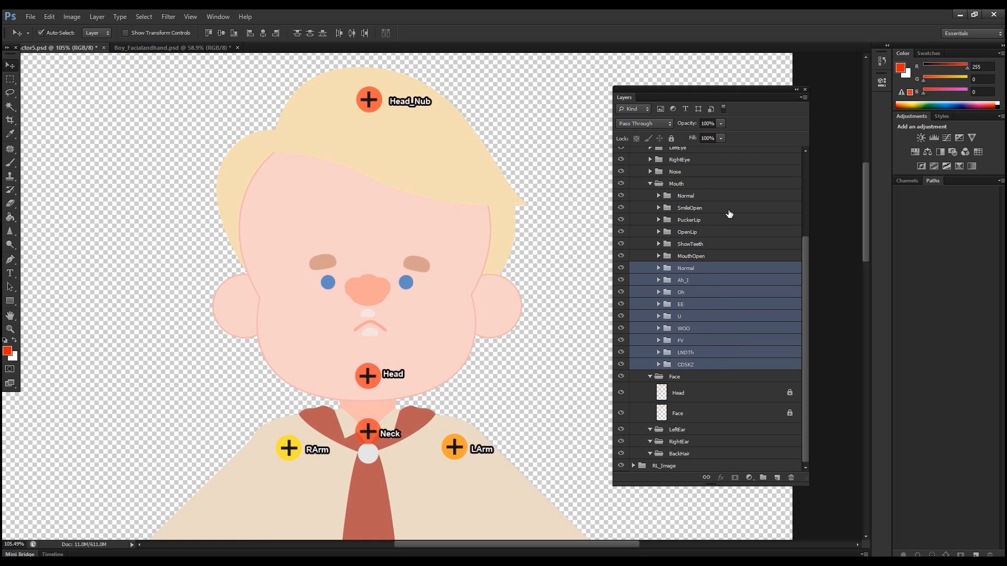
click(680, 185)
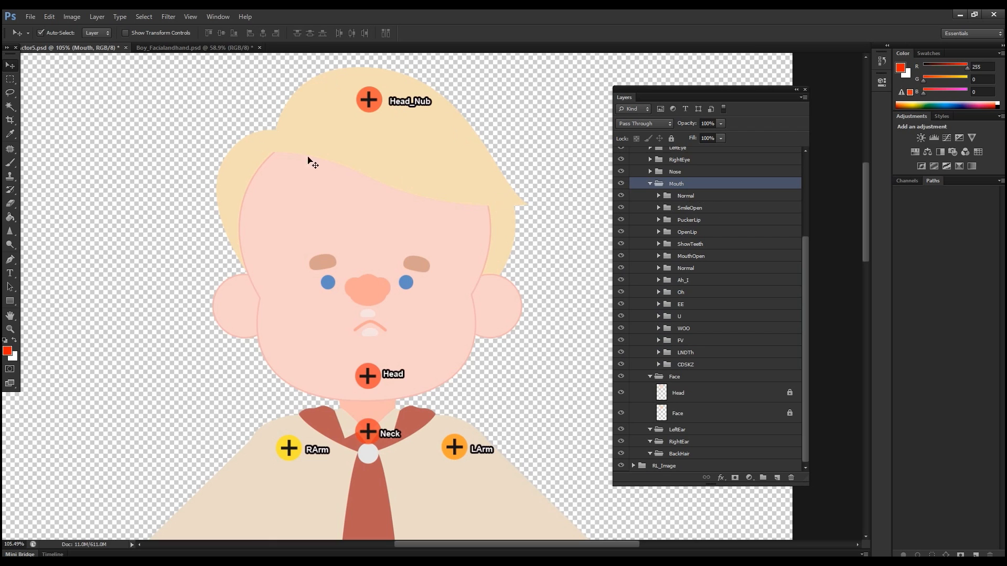
click(190, 48)
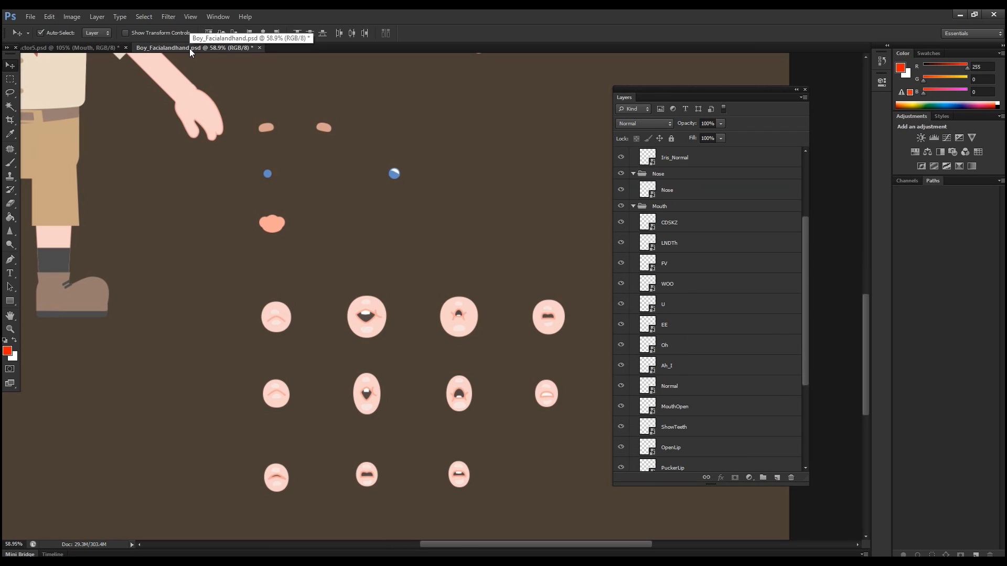
Step: Select every mouth shape on the sheet, align their vertical centres, and drag the stack into Actor5.psd's Mouth group
drag(673, 92, 845, 130)
drag(233, 266, 748, 519)
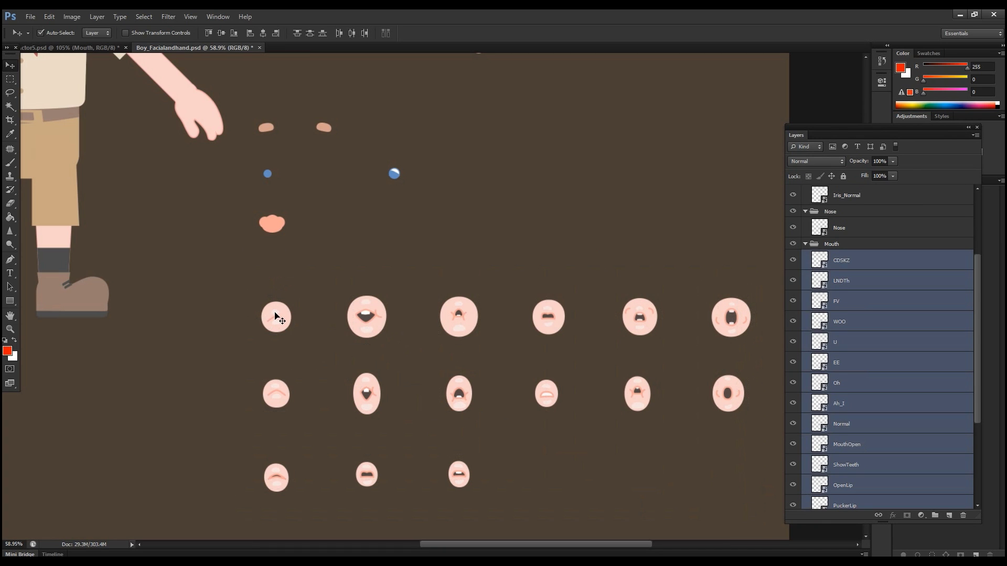
drag(978, 276, 977, 360)
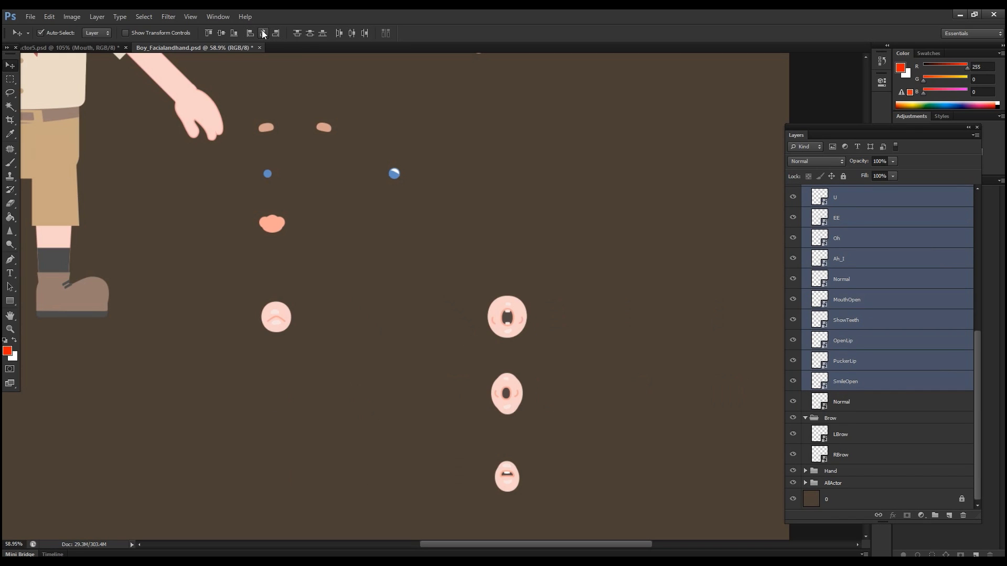
click(221, 33)
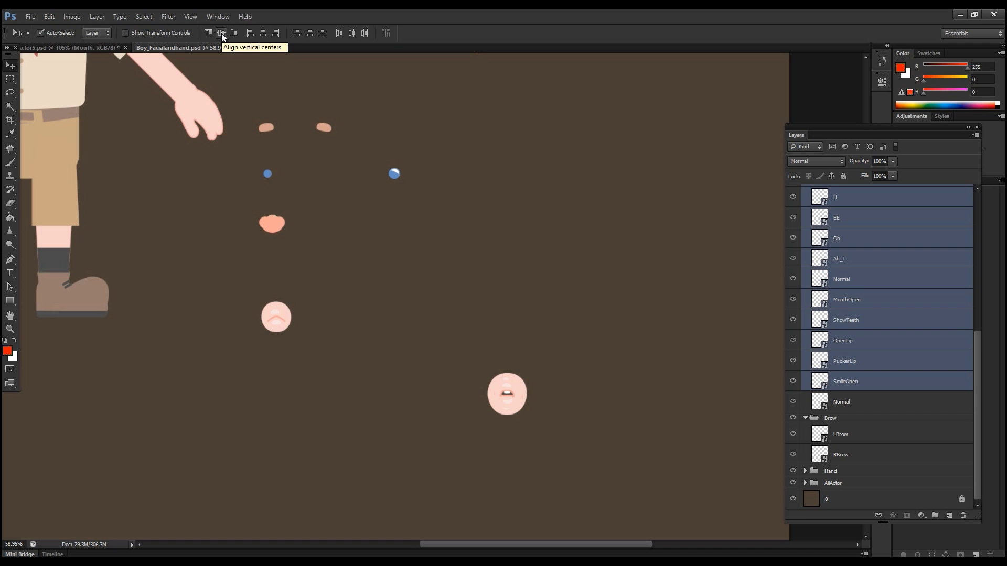
drag(493, 389, 372, 324)
Step: File the SmileOpen, PuckerLip, OpenLip and ShowTeeth layers into their same-named mouth groups
scroll(976, 262, down, 3)
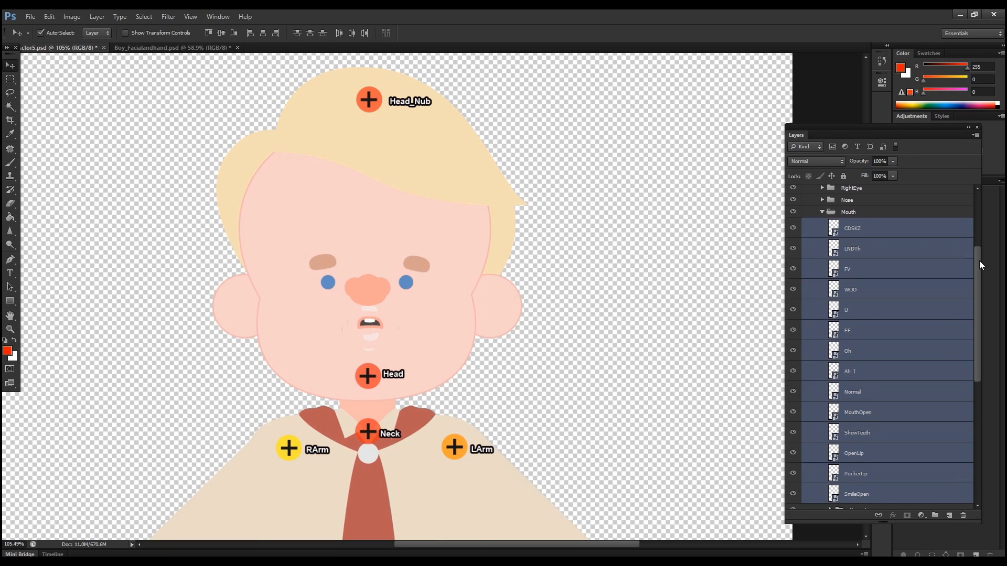
scroll(975, 273, up, 1)
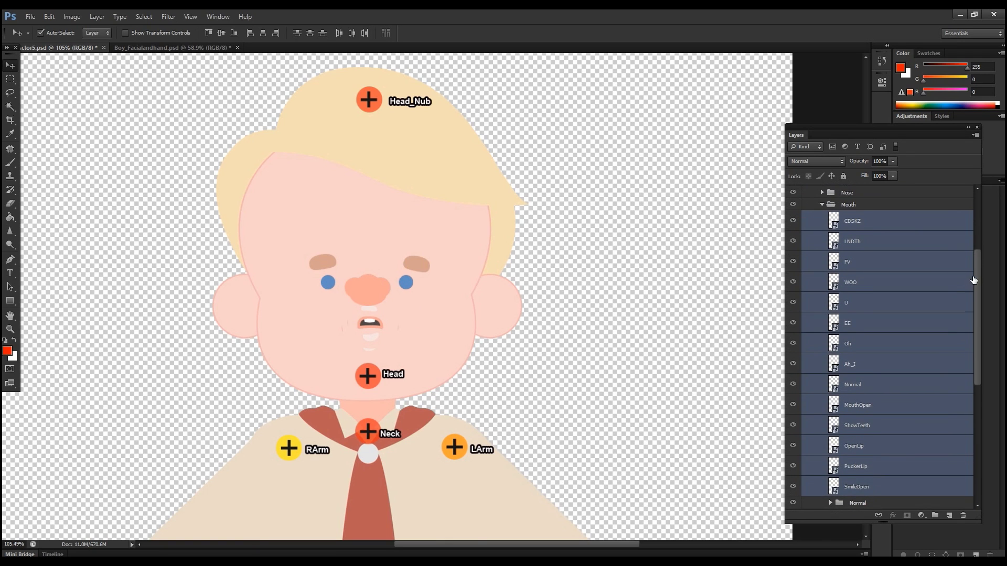
scroll(974, 294, down, 4)
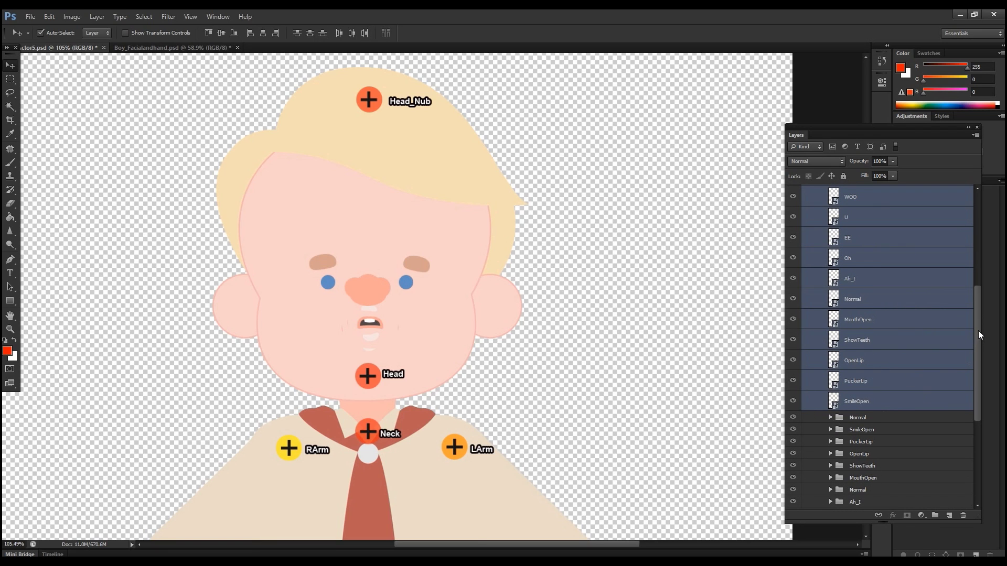
drag(977, 331, 973, 377)
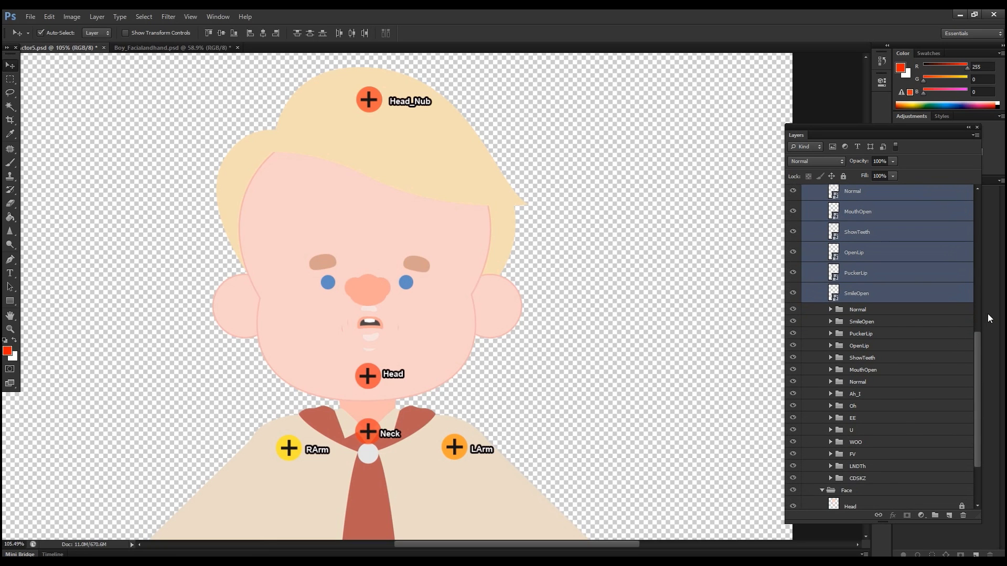
click(902, 299)
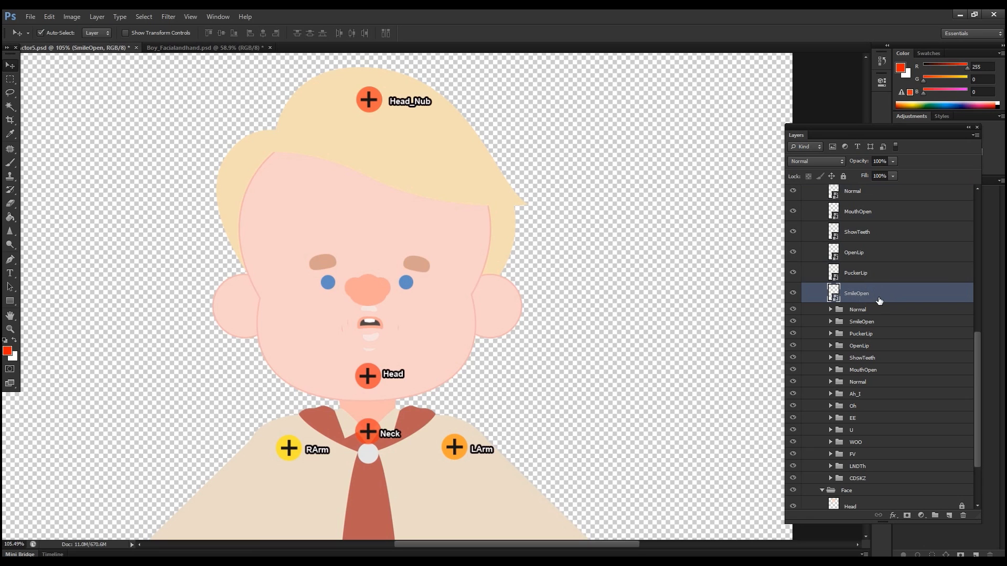
drag(871, 294, 878, 325)
click(873, 273)
drag(885, 264, 876, 313)
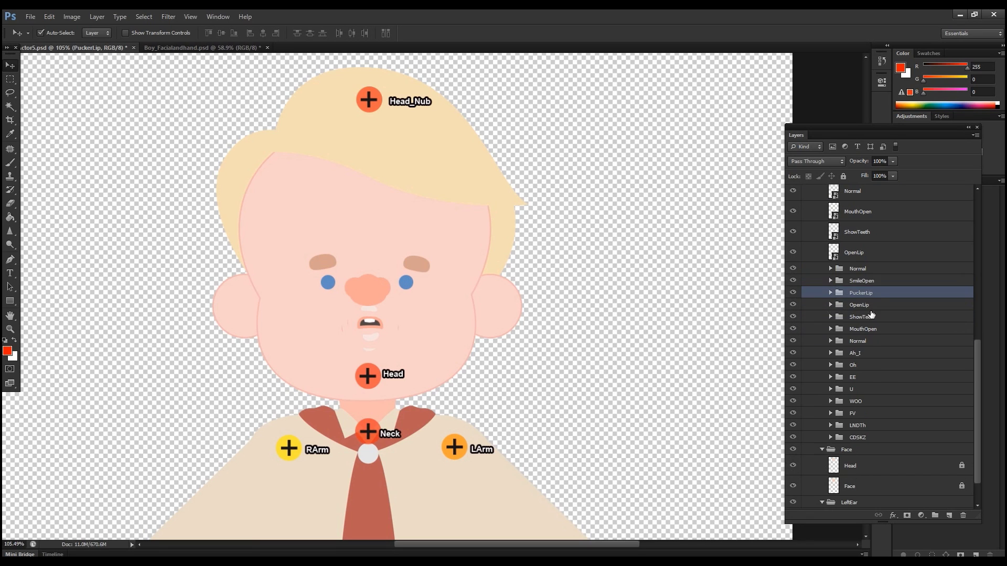
click(871, 255)
drag(871, 256, 887, 304)
drag(977, 367, 977, 338)
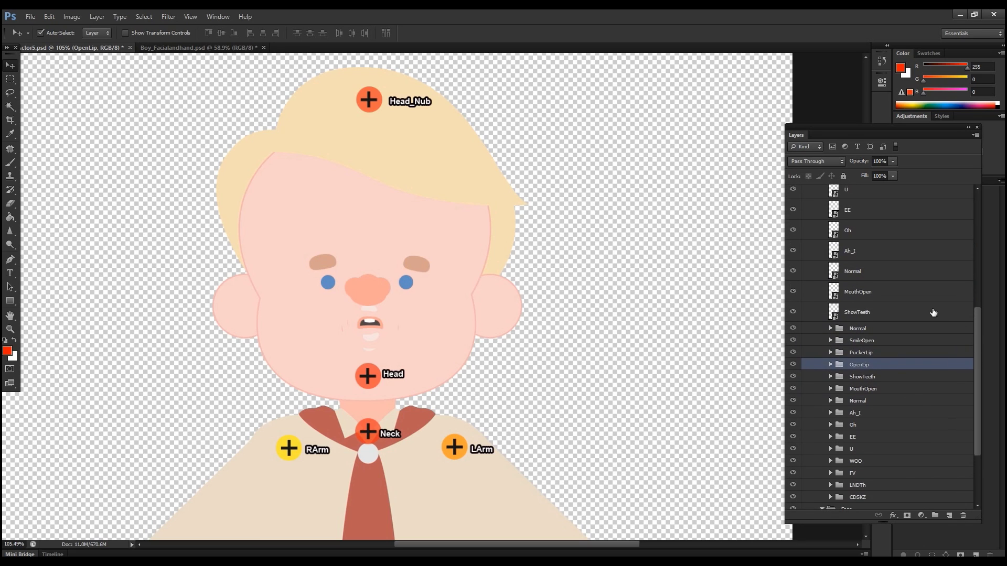
click(878, 315)
drag(879, 315, 876, 377)
Step: File the MouthOpen, Normal, Ah_I and EE layers into their matching mouth groups
click(866, 293)
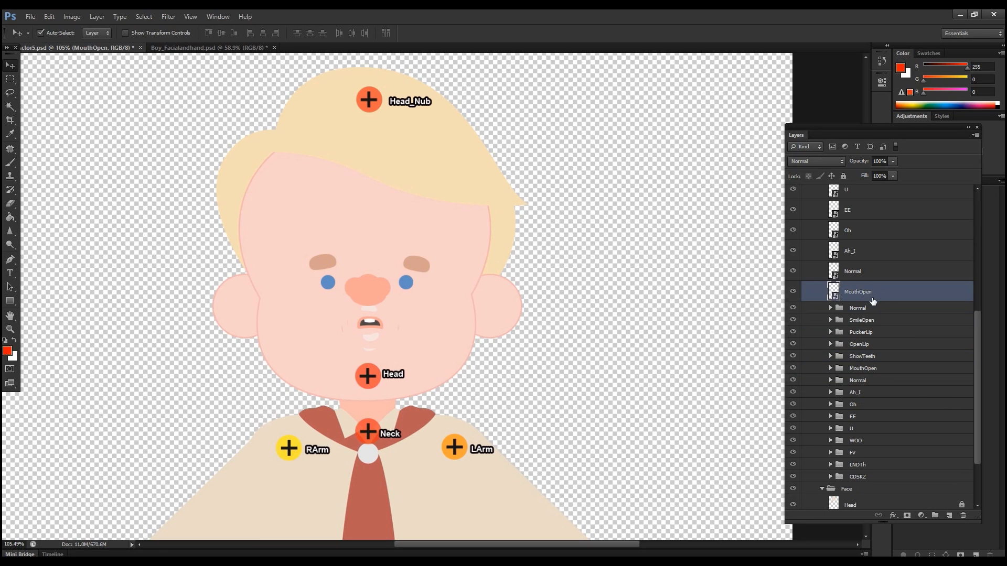
drag(866, 292, 889, 369)
click(853, 272)
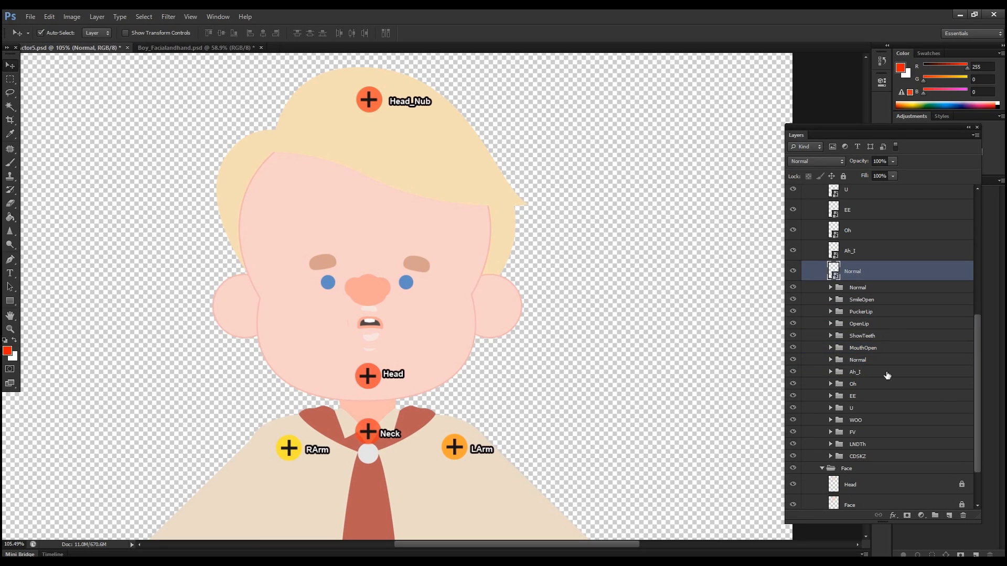
drag(853, 271, 877, 360)
click(849, 251)
drag(850, 251, 882, 353)
scroll(979, 359, up, 3)
drag(853, 311, 870, 422)
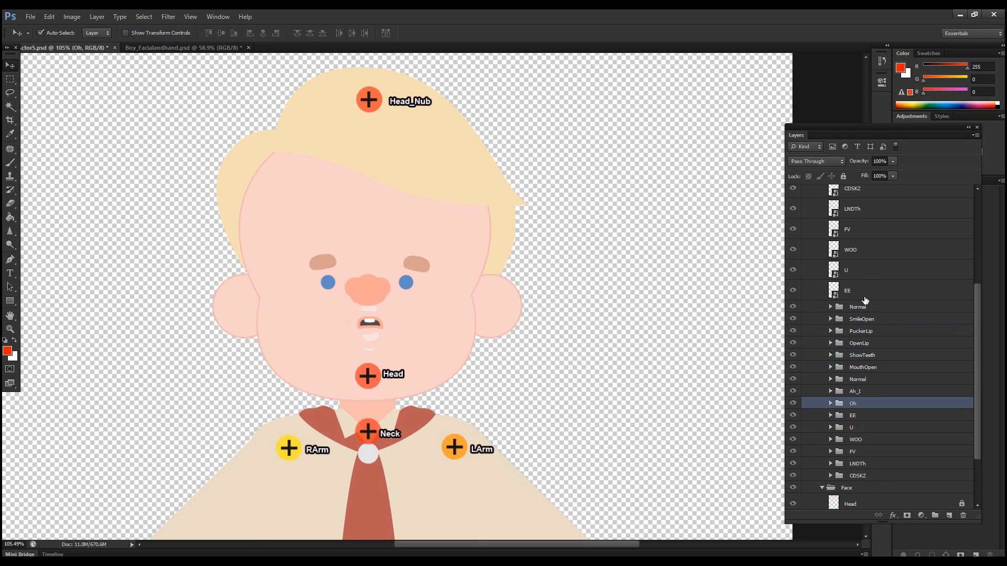
click(848, 292)
drag(848, 293, 874, 415)
Step: File the U, WOO, FV, LNDTh and CDSKZ layers into their matching mouth groups
drag(849, 270, 866, 406)
click(850, 250)
drag(851, 250, 871, 400)
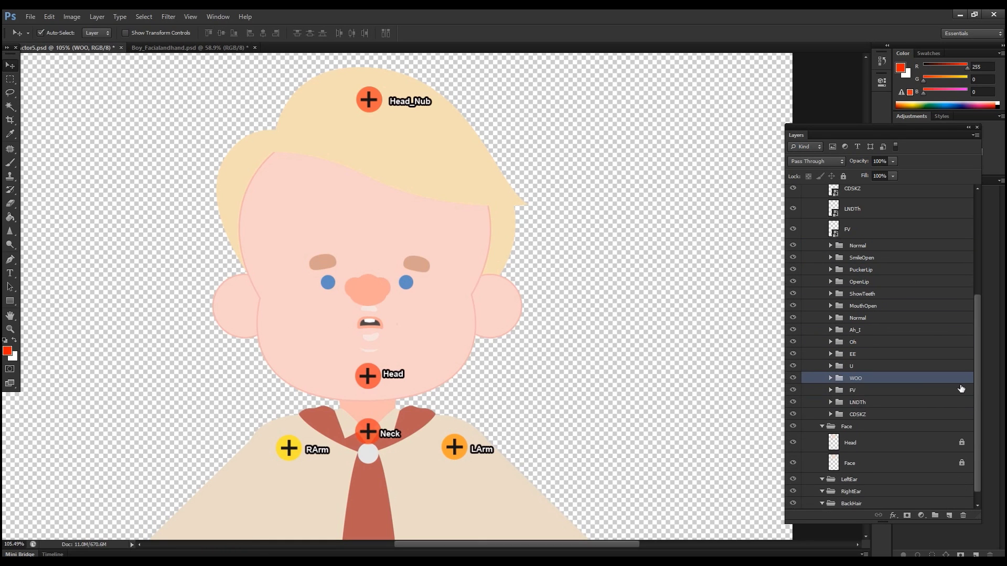
scroll(978, 351, up, 3)
drag(850, 305, 866, 468)
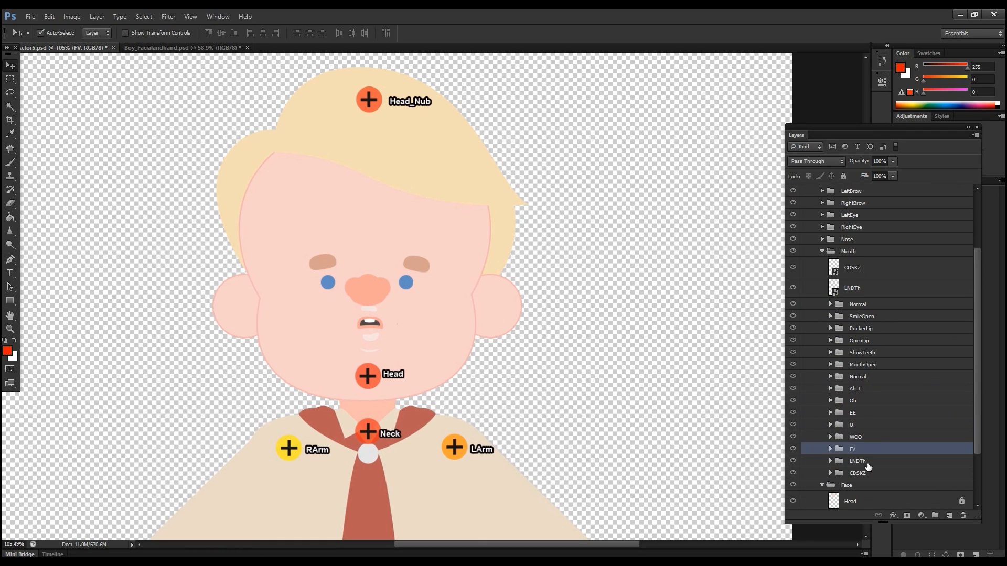
click(860, 293)
drag(858, 291, 866, 463)
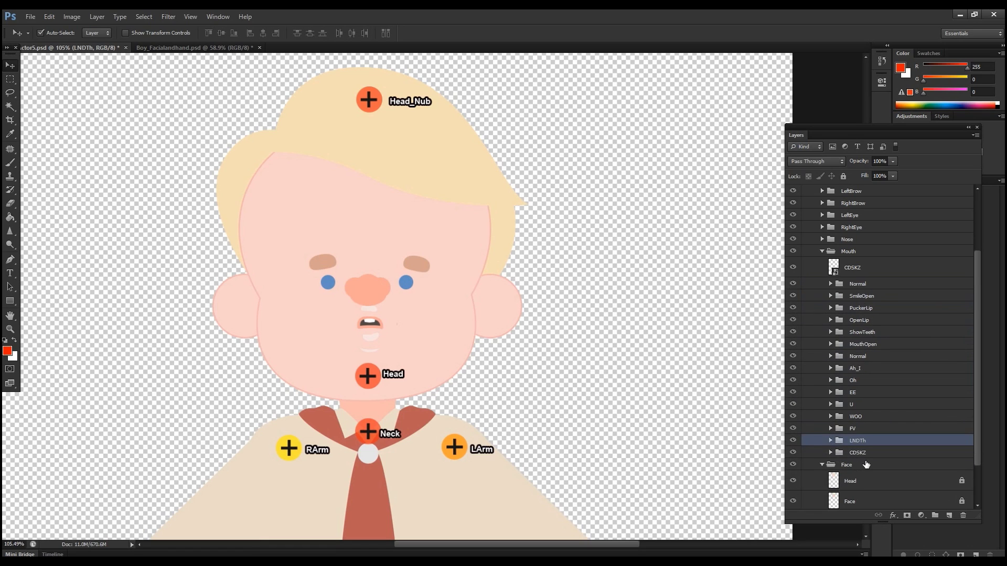
drag(855, 268, 872, 452)
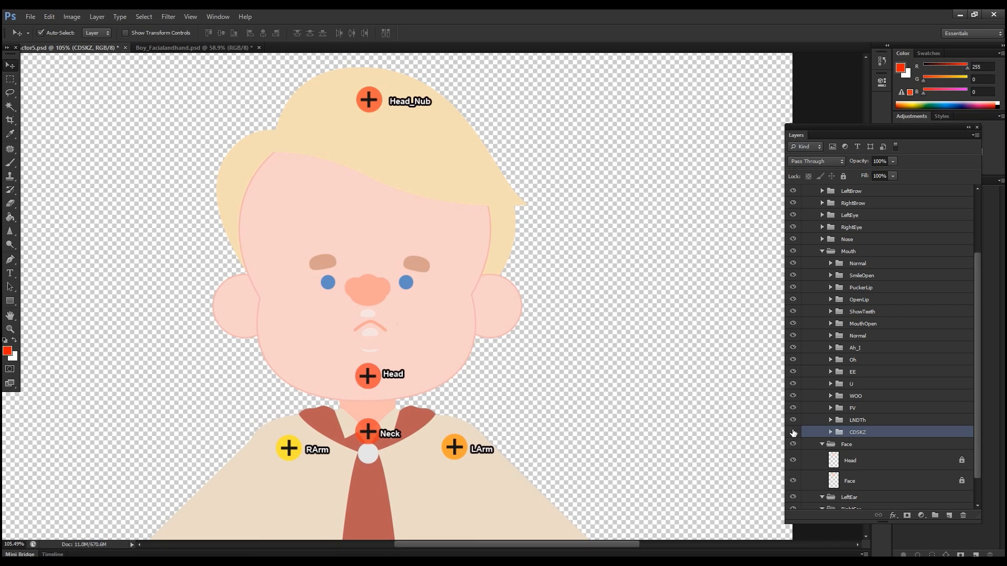
Step: Hide every mouth group except Normal, collapse Mouth, then unlock and delete the Face layer
drag(793, 434, 791, 281)
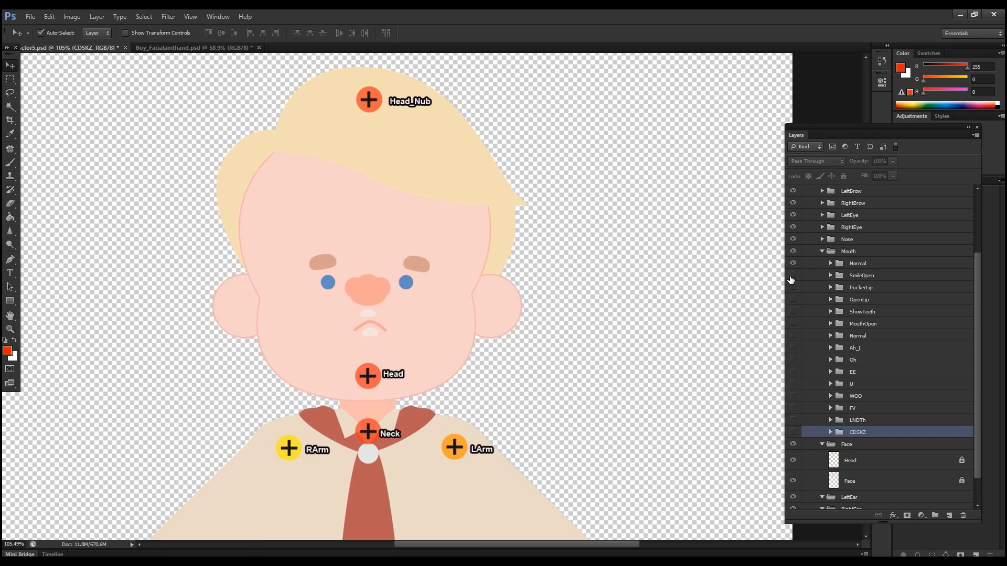
click(822, 251)
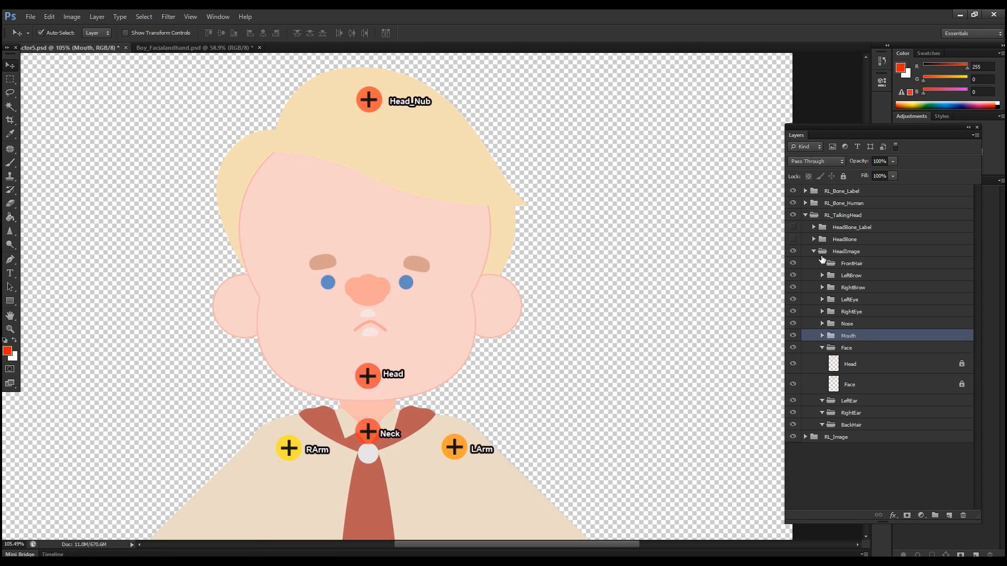
click(853, 387)
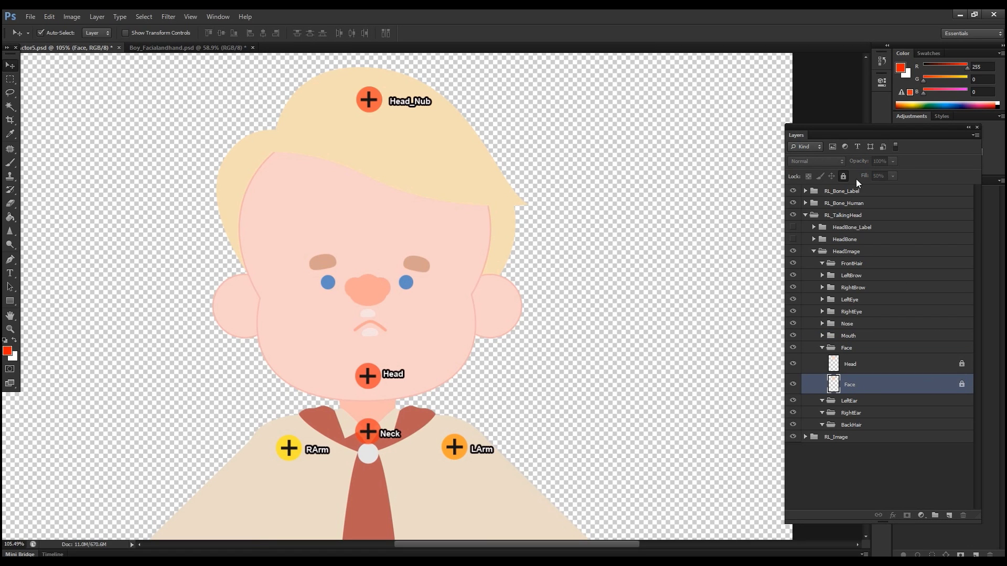
click(843, 177)
click(963, 515)
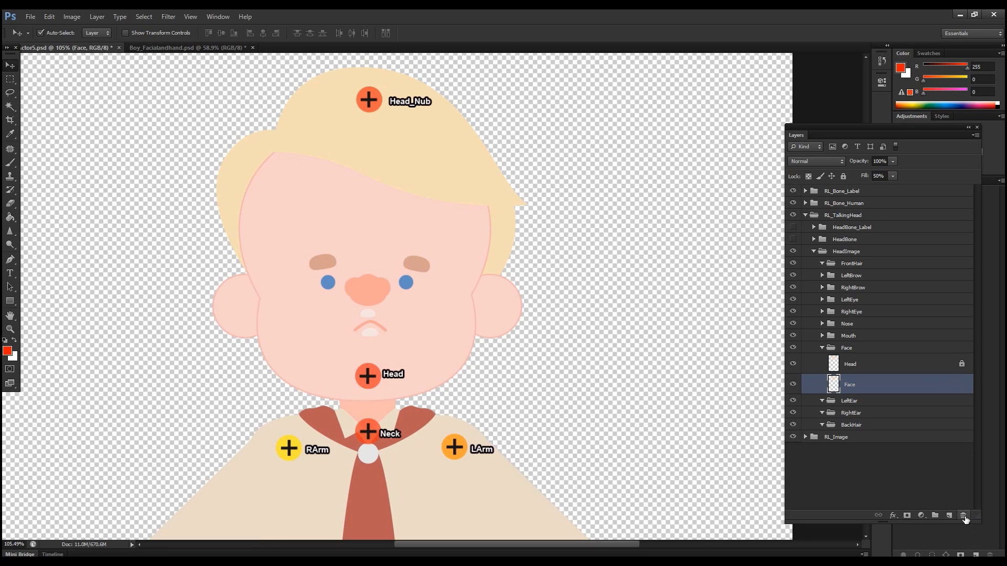
click(472, 224)
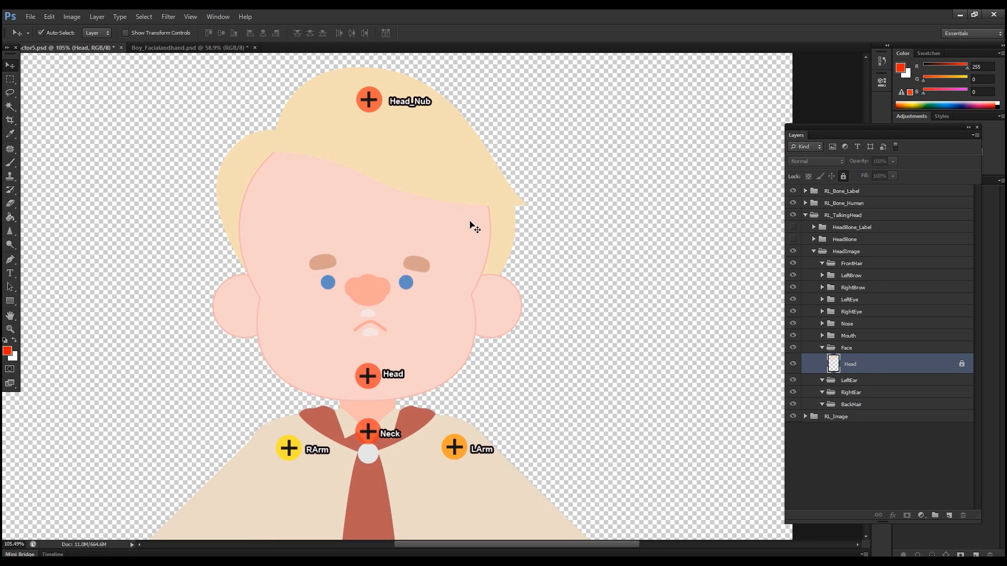
Step: Collapse HeadImage and RL_TalkingHead so only the RL_ top-level groups show, nothing selected
click(814, 251)
click(805, 216)
click(831, 267)
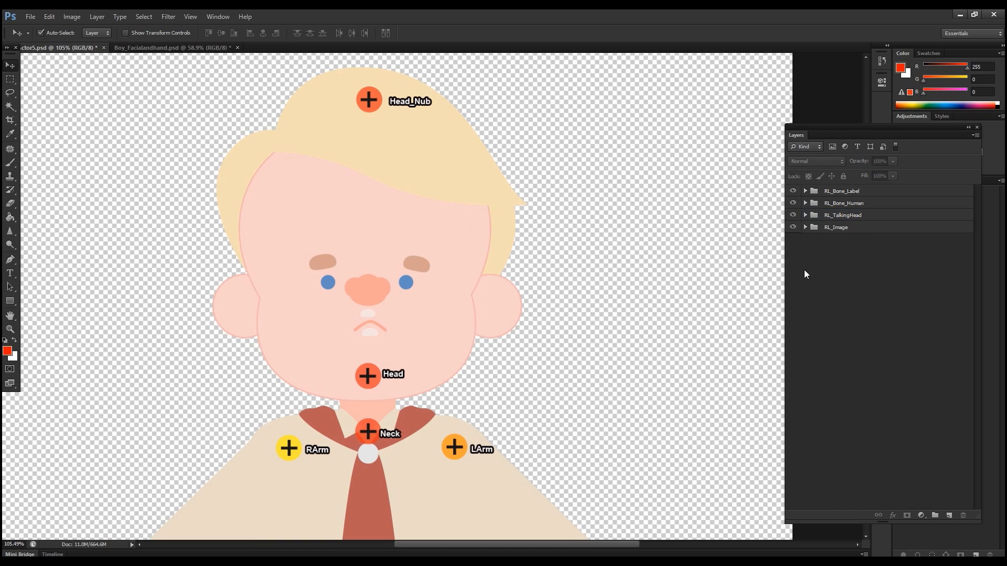
Step: Save As PSDActor6.psd, keeping maximum compatibility in the Photoshop Format Options
scroll(575, 273, down, 5)
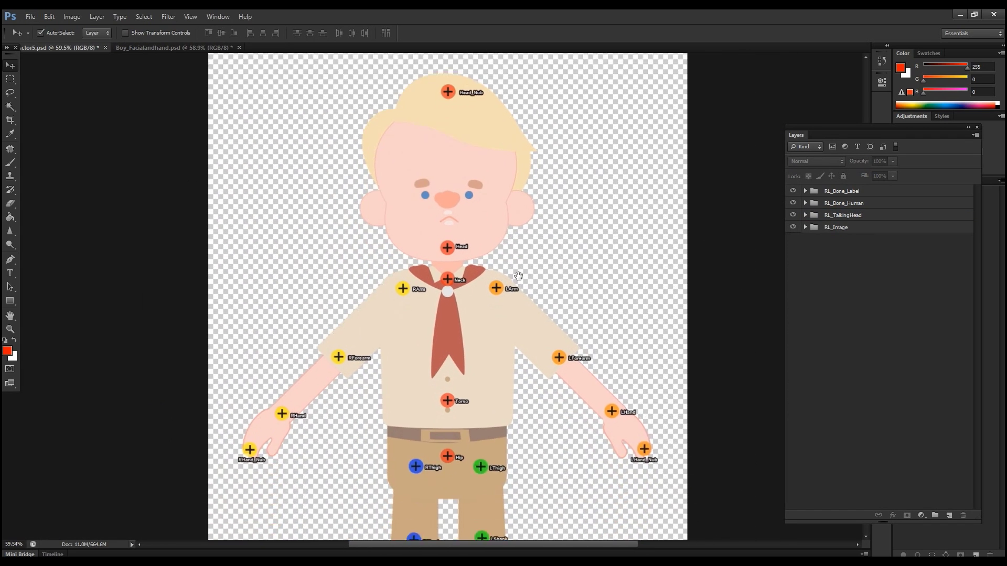
scroll(518, 261, up, 2)
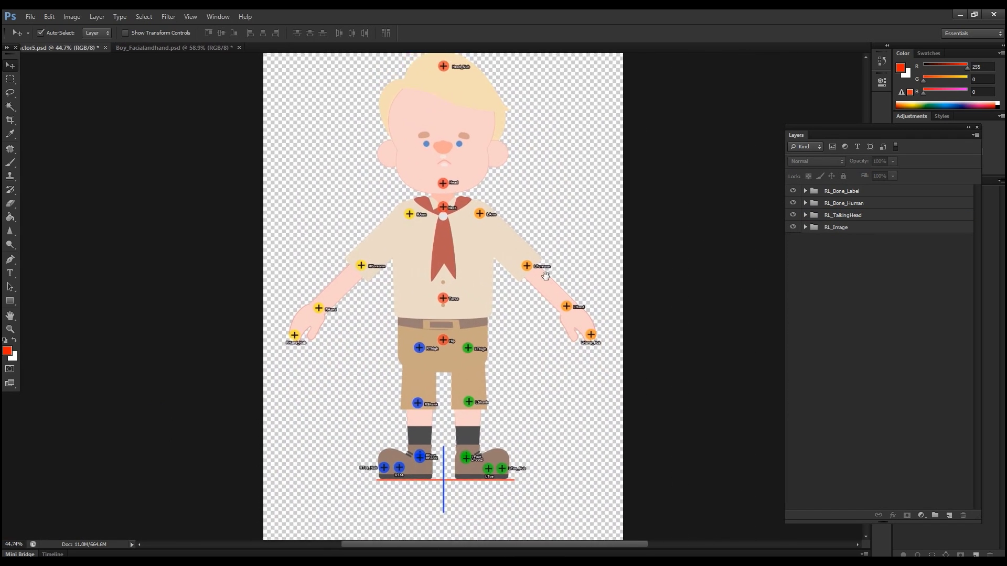
click(30, 17)
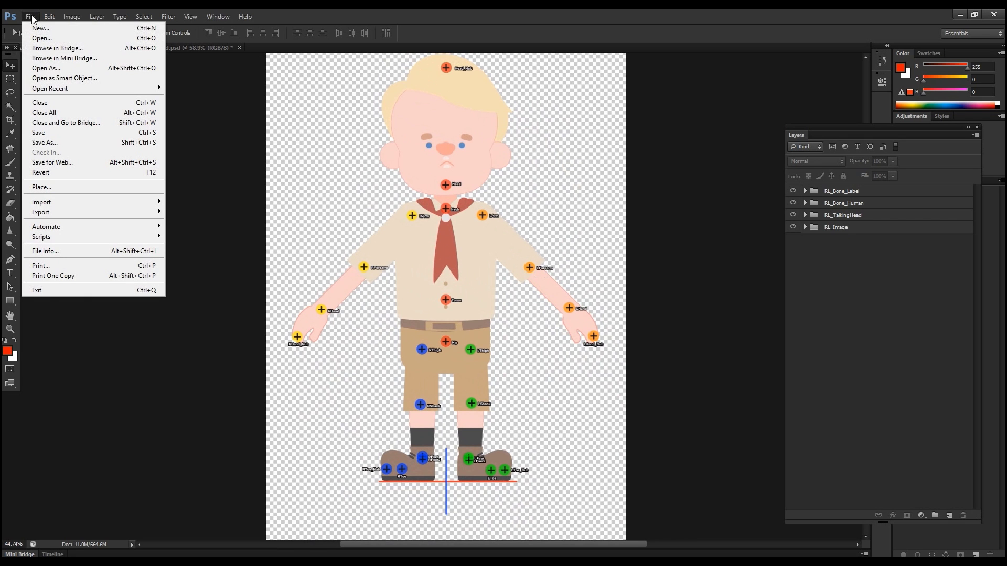
click(44, 143)
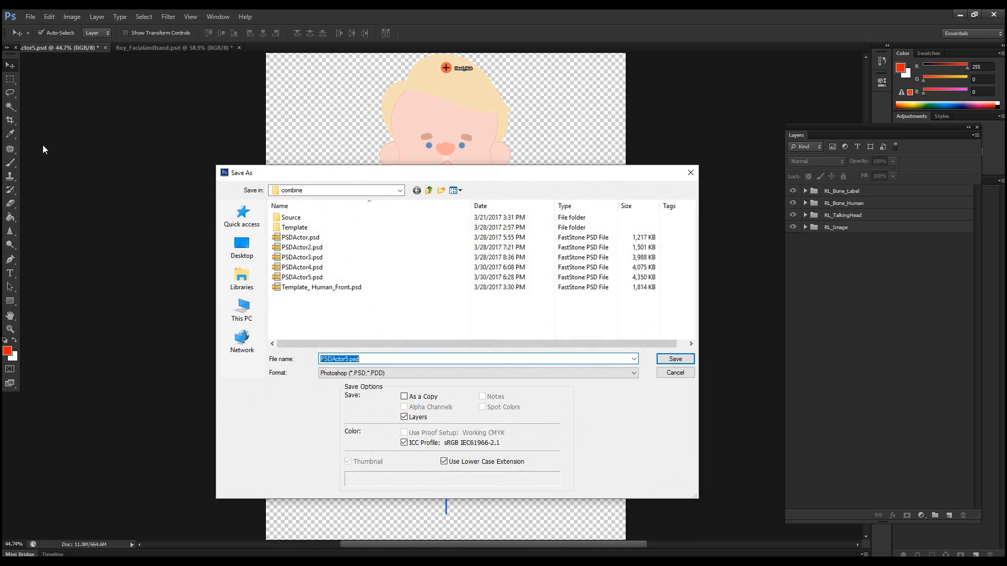
click(346, 359)
click(675, 360)
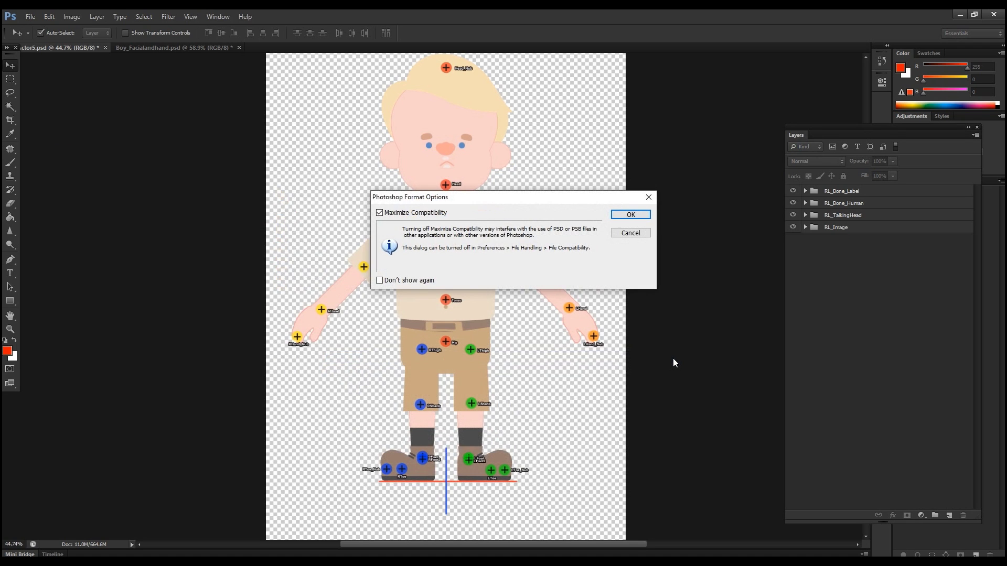
click(634, 214)
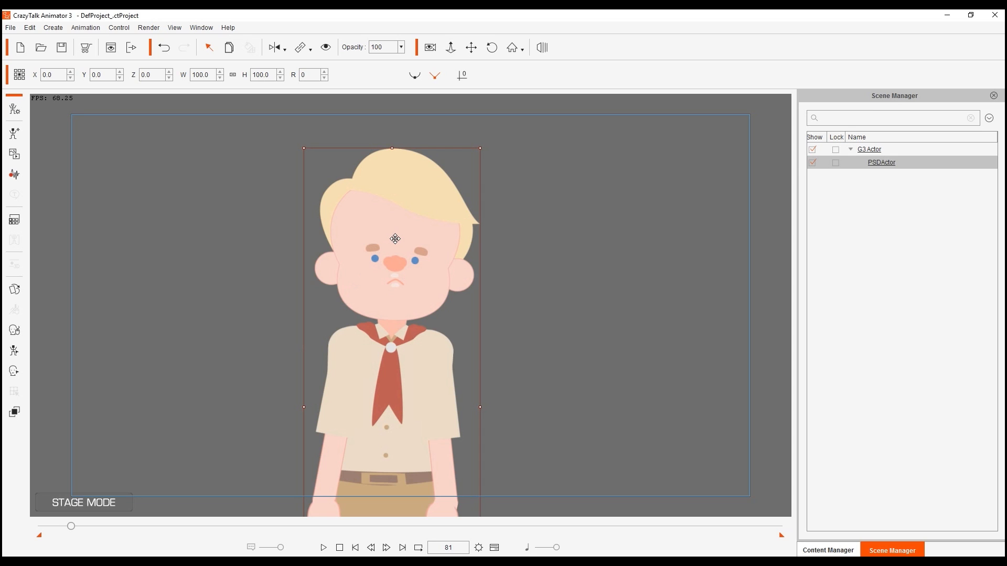
Step: In Composer mode, import PSD assets from PSDActor6.psd to reach the Partial Update loading options
click(10, 111)
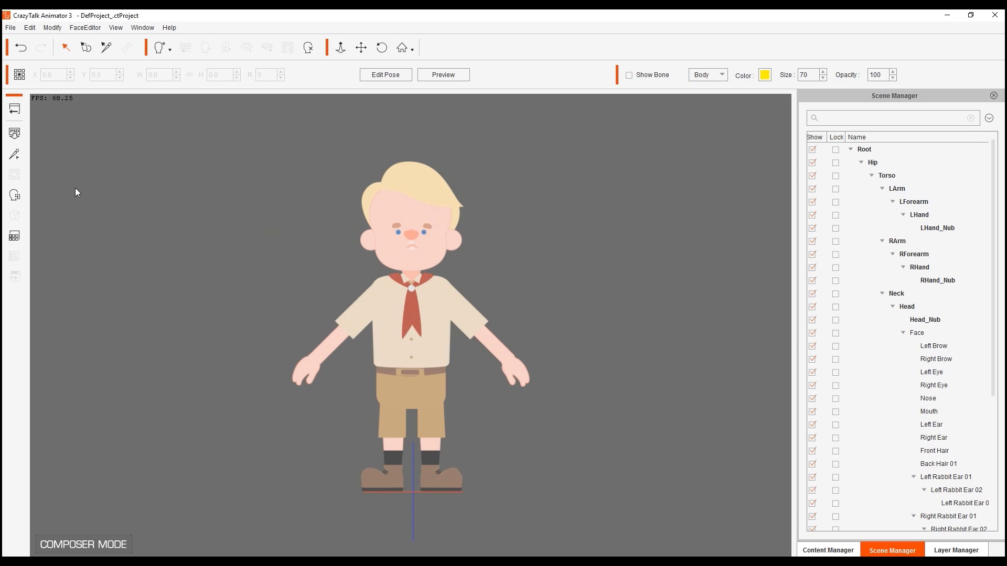
click(13, 135)
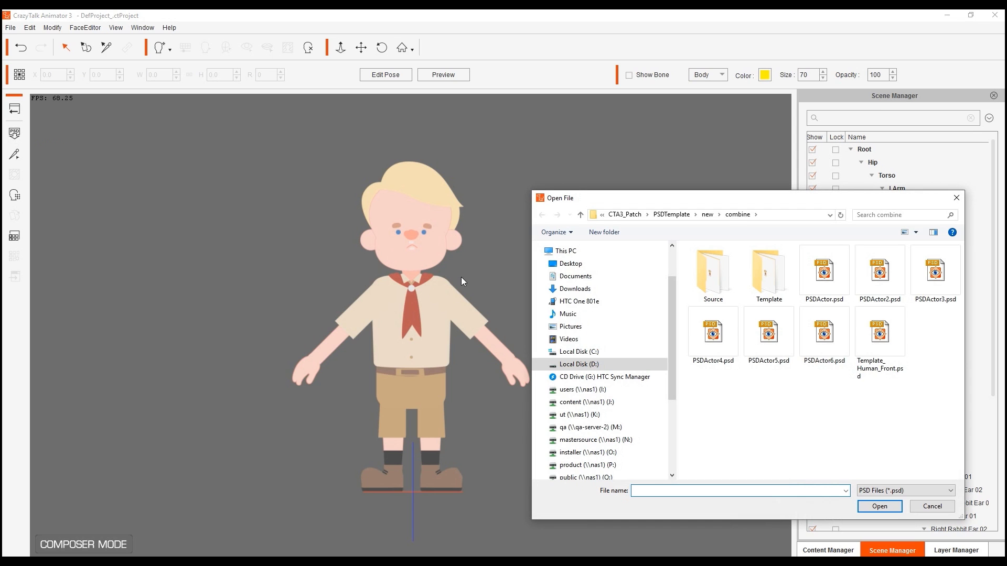
double_click(829, 341)
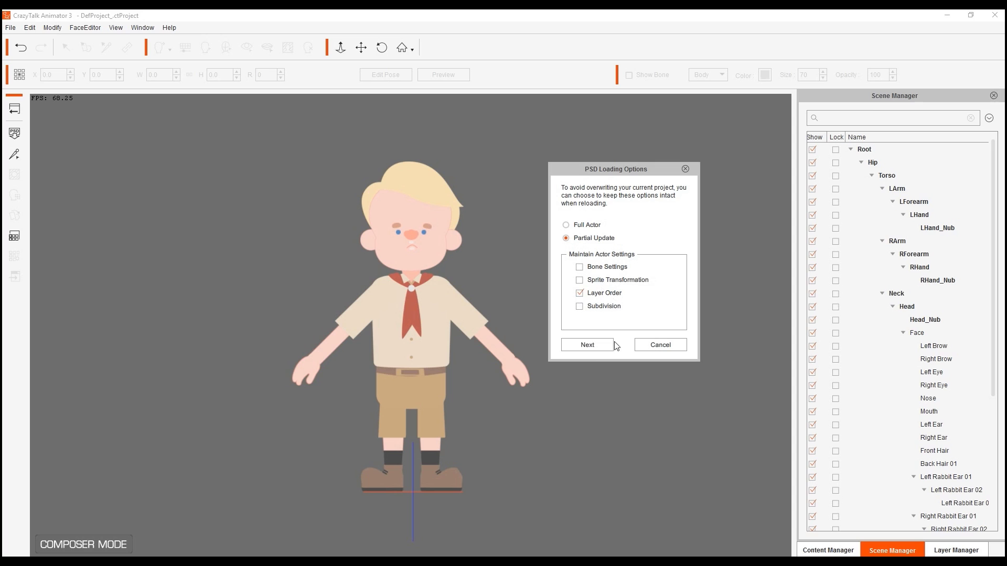
Step: Choose TalkingHead in Part Selection, confirm the update, dismiss the success message, then zoom toward the face
click(601, 345)
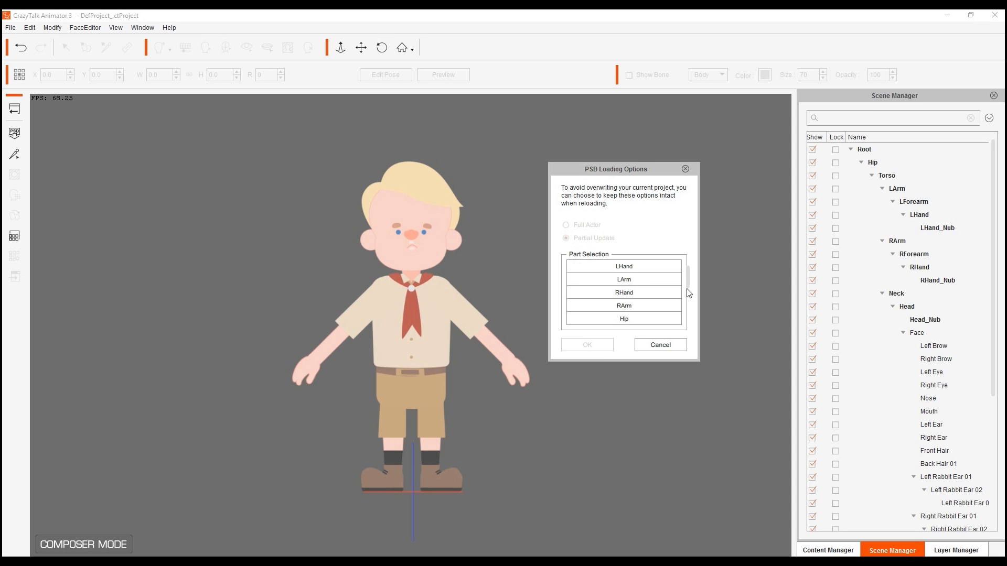
drag(688, 276, 677, 321)
click(644, 318)
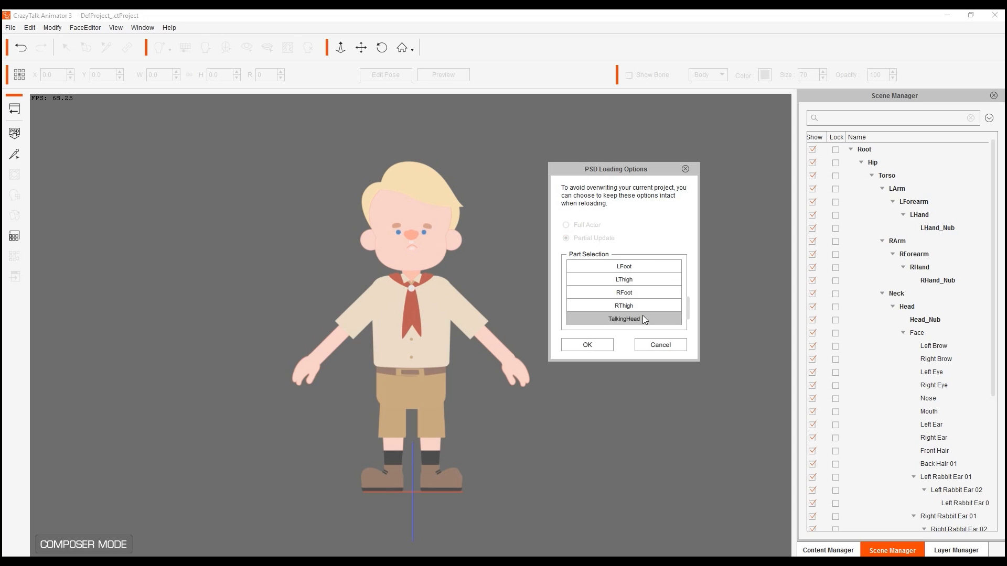
click(599, 346)
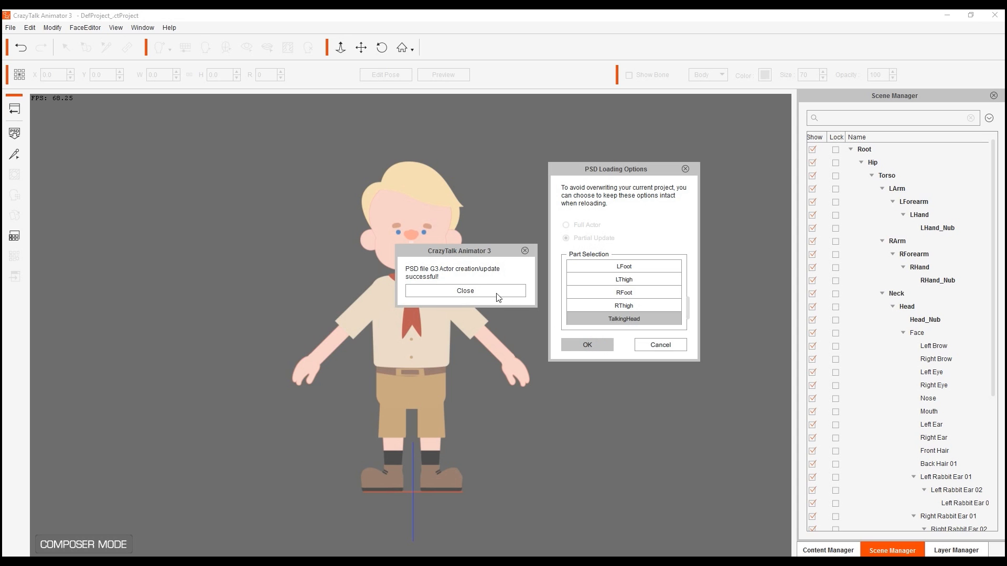
click(482, 291)
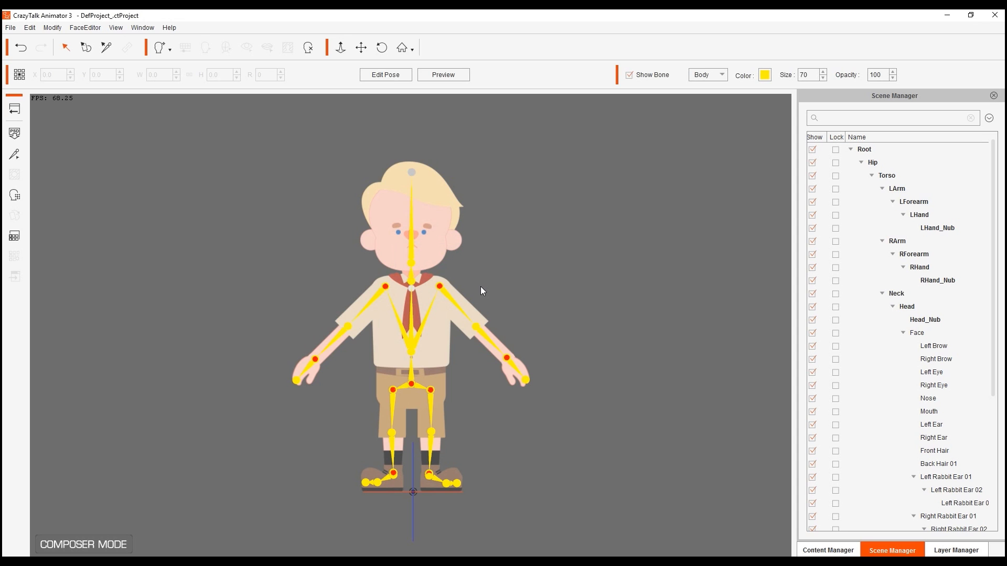
scroll(481, 286, up, 5)
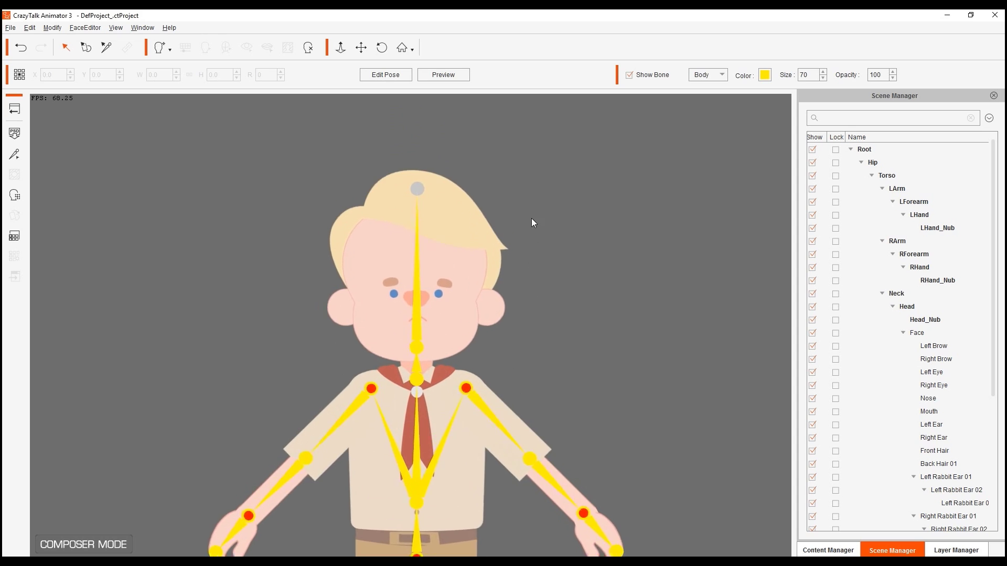
drag(513, 287, 478, 282)
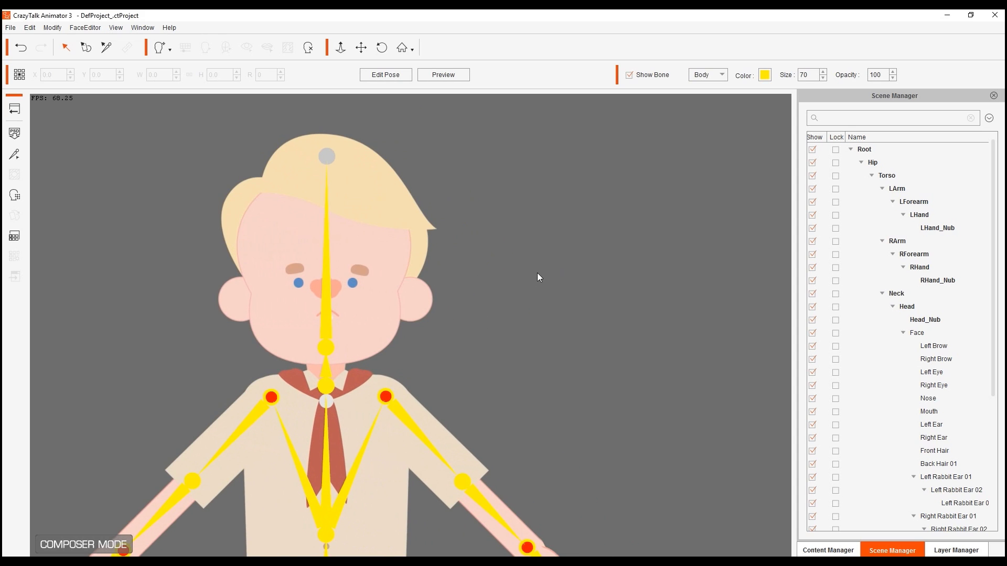
Step: Select the left brow, open the Sprite Editor, and switch editing to the left eye
drag(538, 277, 513, 285)
click(336, 284)
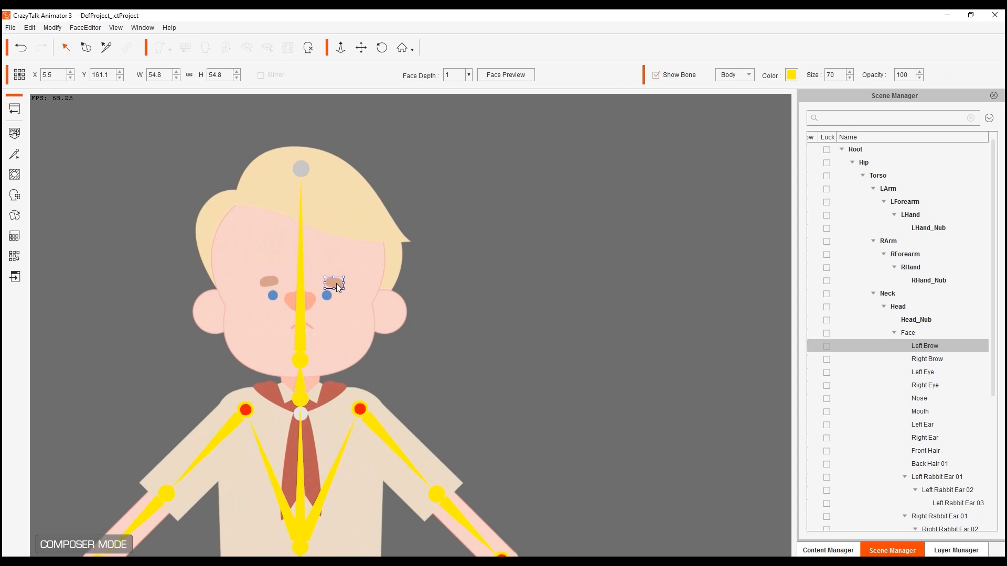
click(14, 218)
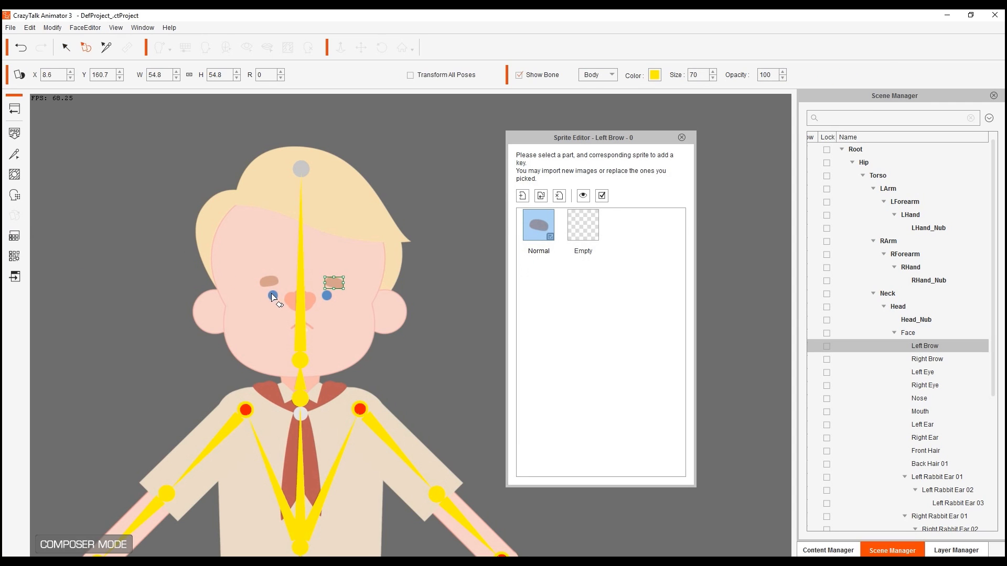
click(273, 295)
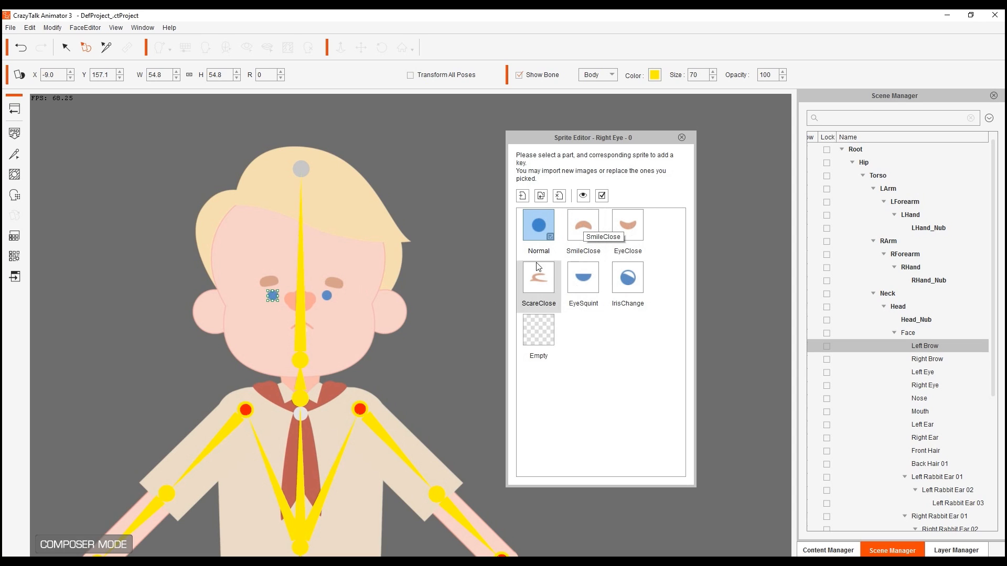
click(328, 297)
Step: Try SmileClose, IrisChange, EyeSquint, EyeClose and ScareClose on the left eye, restore Normal, then select the mouth
click(583, 226)
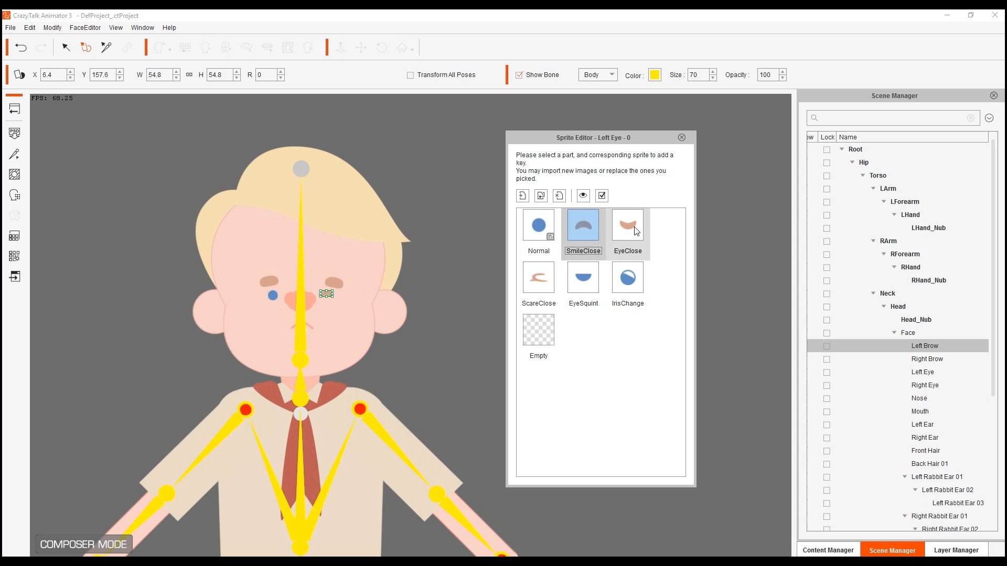
click(628, 278)
click(583, 277)
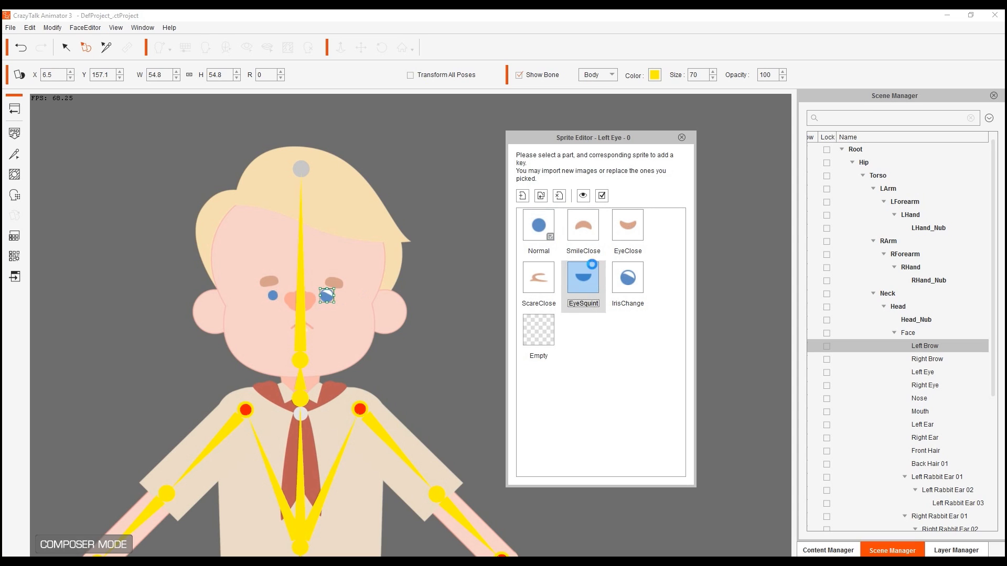
click(584, 229)
click(627, 231)
click(548, 265)
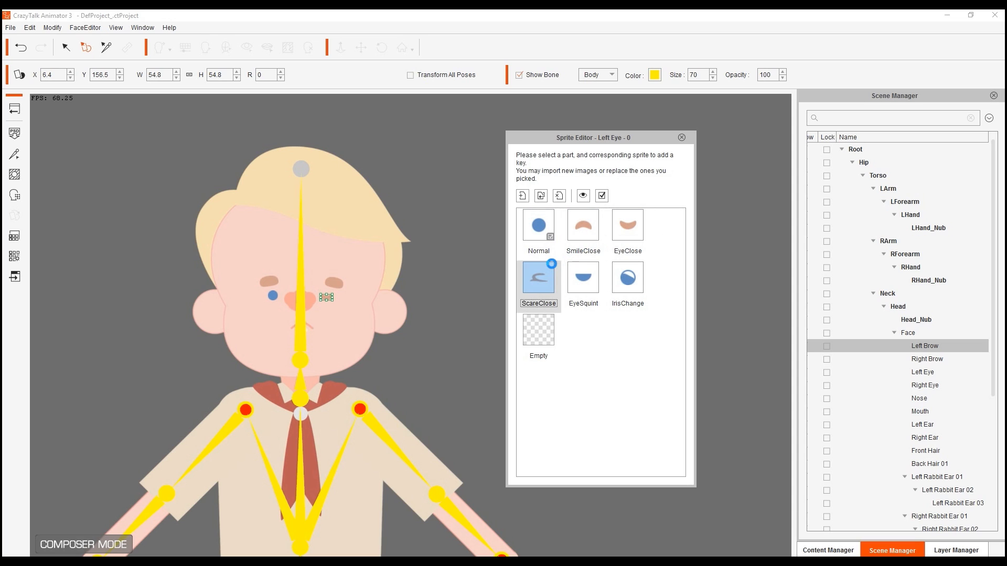
click(552, 223)
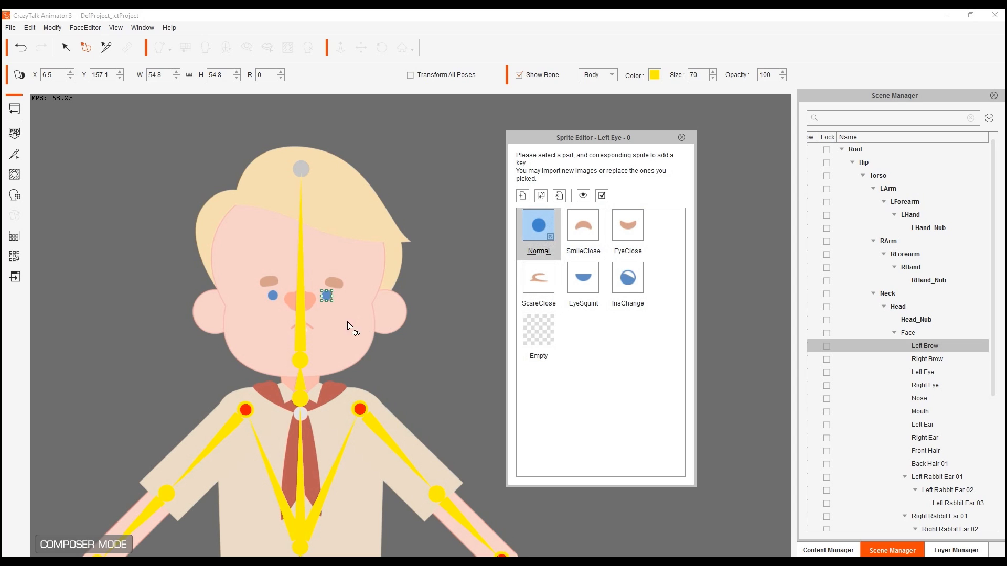
click(312, 331)
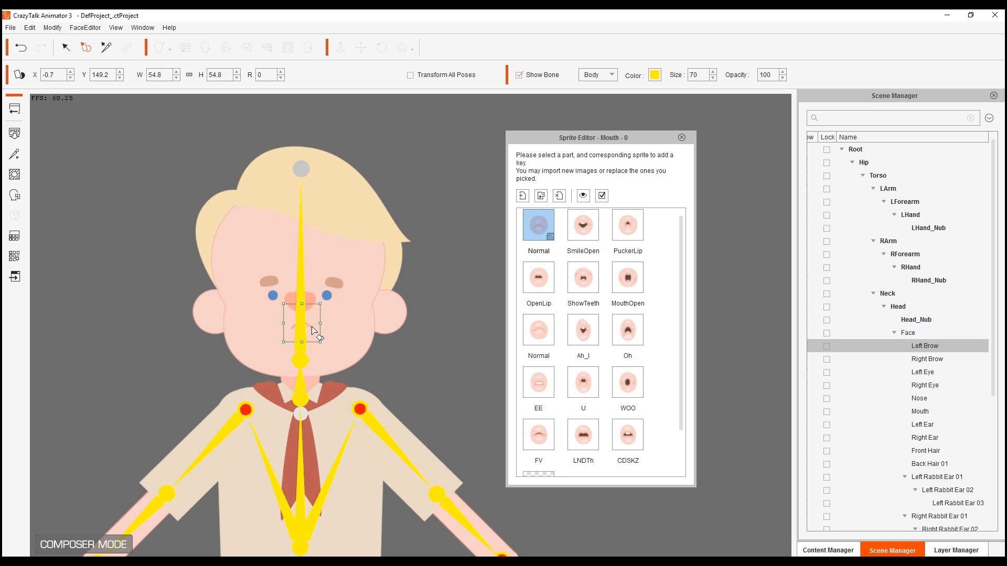
Step: Hide the bones and try the SmileOpen, PuckerLip, OpenLip, ShowTeeth and MouthOpen mouth sprites, returning to Normal
click(545, 76)
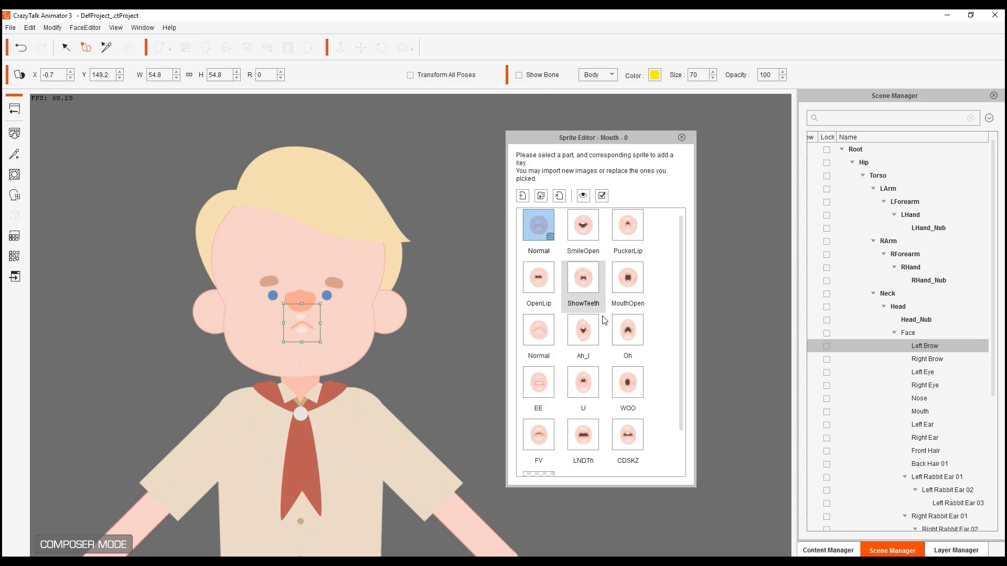
click(583, 226)
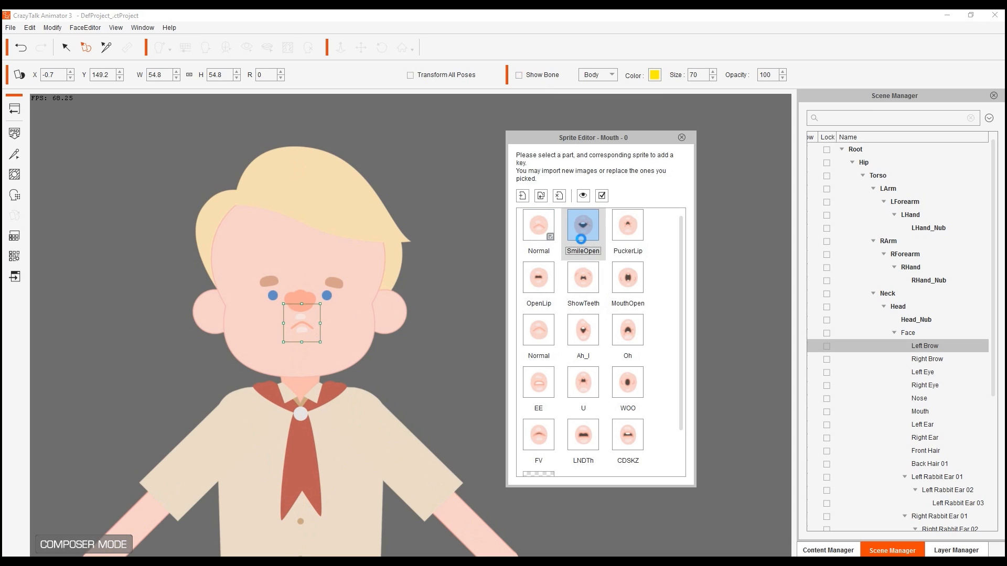
click(631, 230)
click(543, 277)
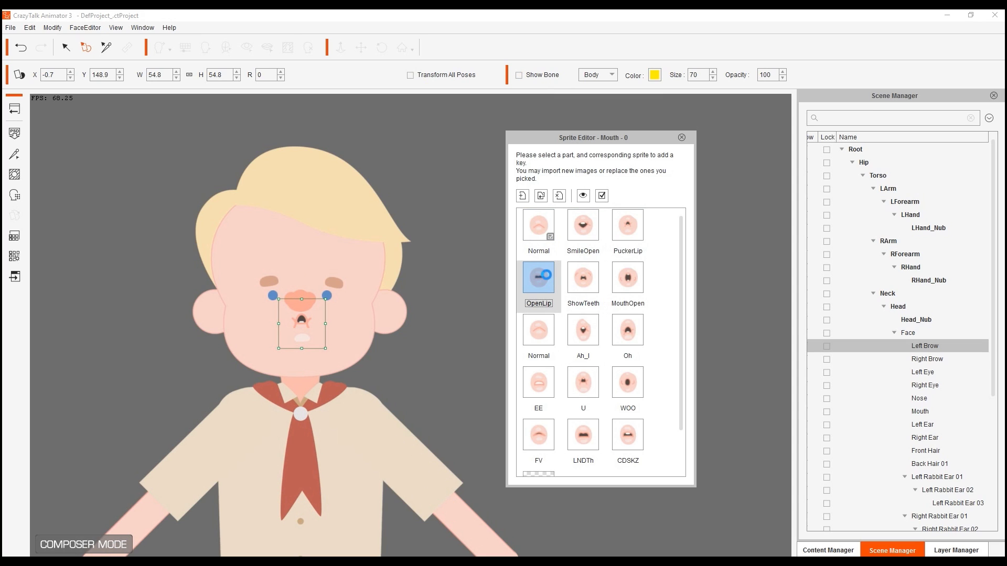
click(583, 278)
click(627, 277)
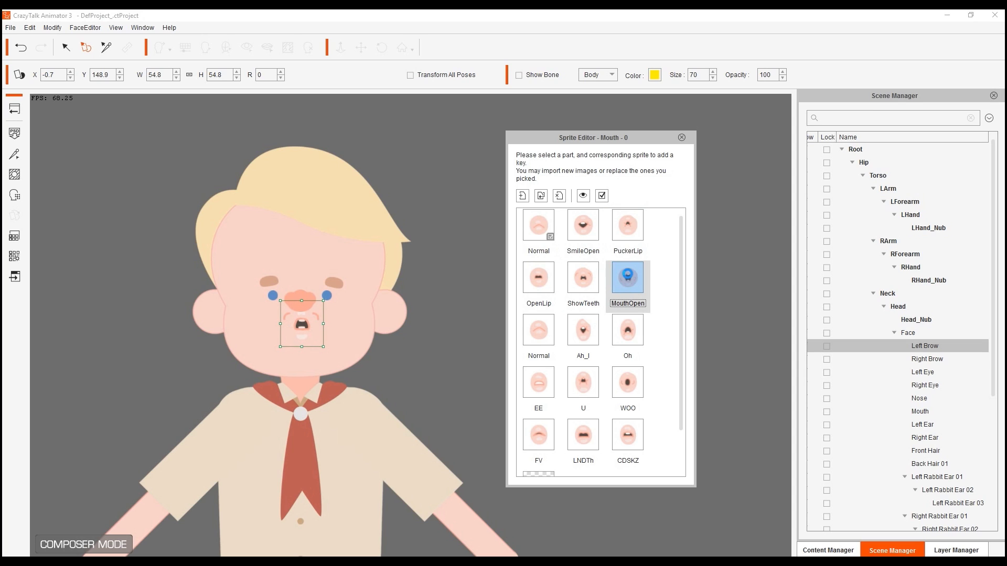
click(546, 336)
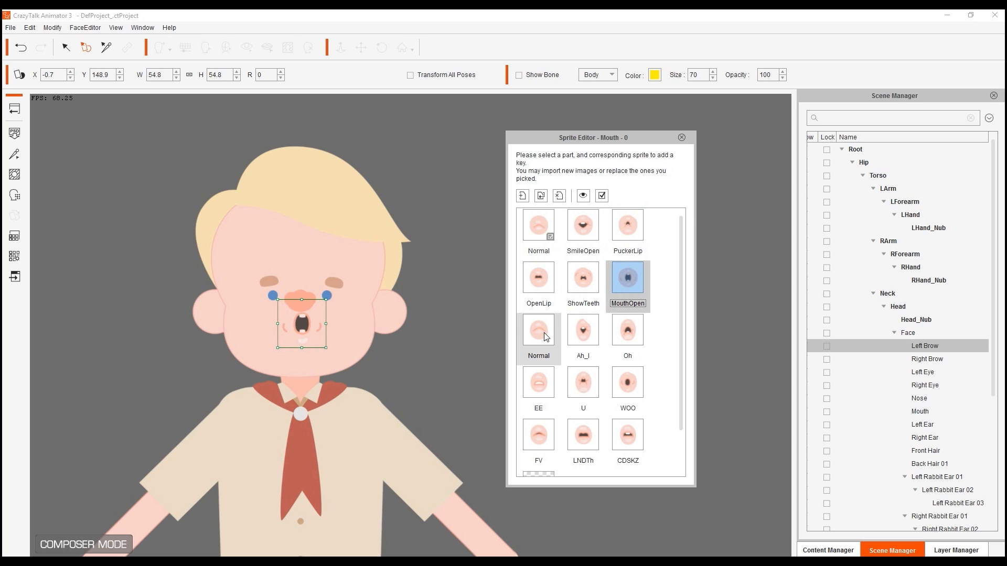
Step: Show the Ah_I, Oh, EE, U, WOO, FV, LNDTh and CDSKZ lip shapes, then close the Sprite Editor
click(601, 336)
click(635, 335)
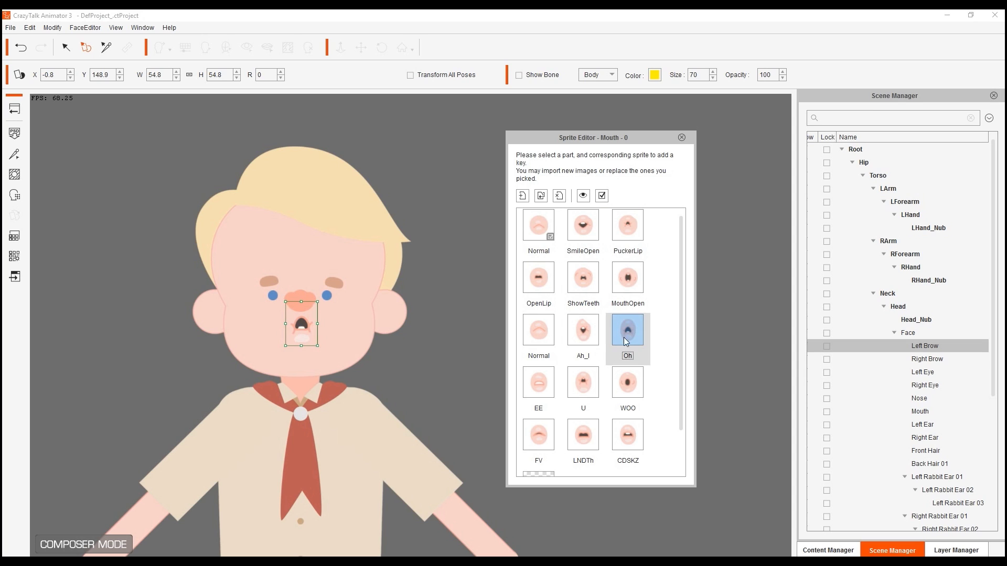
click(550, 382)
click(583, 384)
click(634, 384)
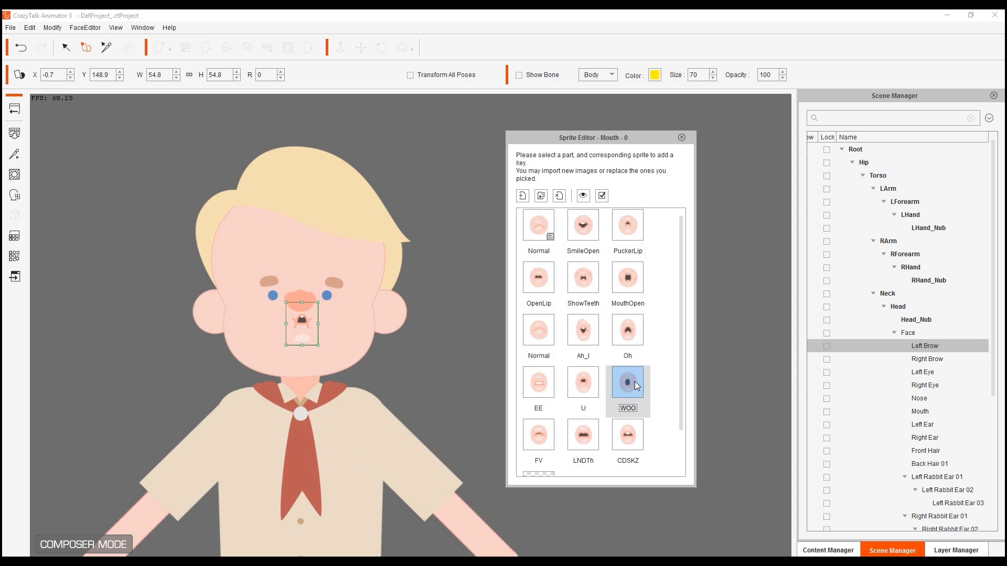
click(539, 435)
click(579, 432)
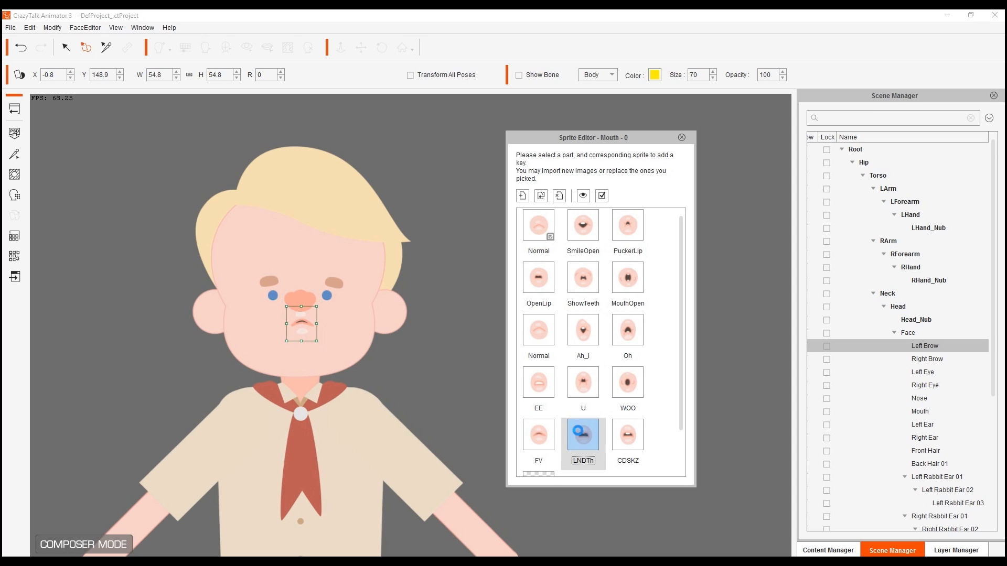
click(631, 436)
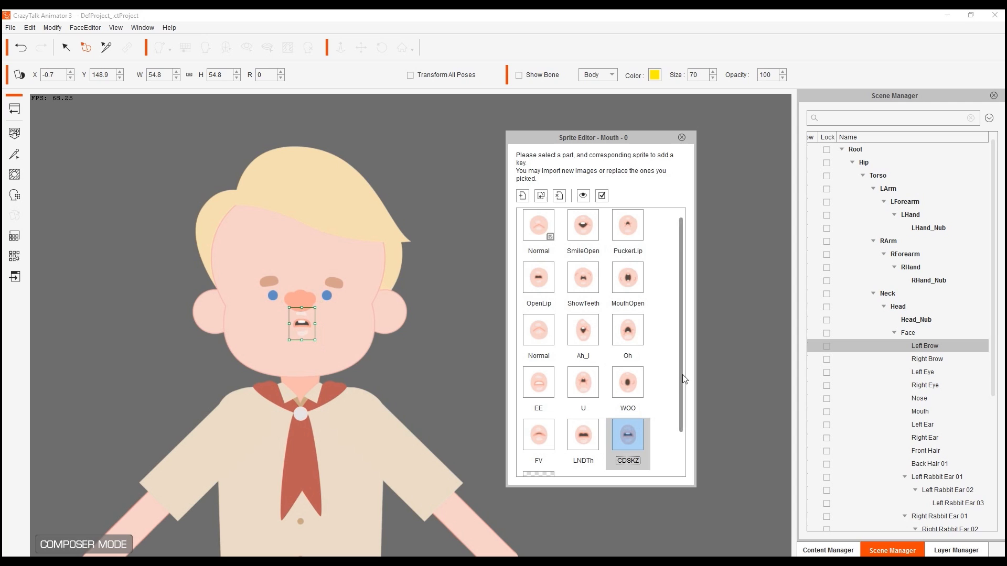
click(682, 138)
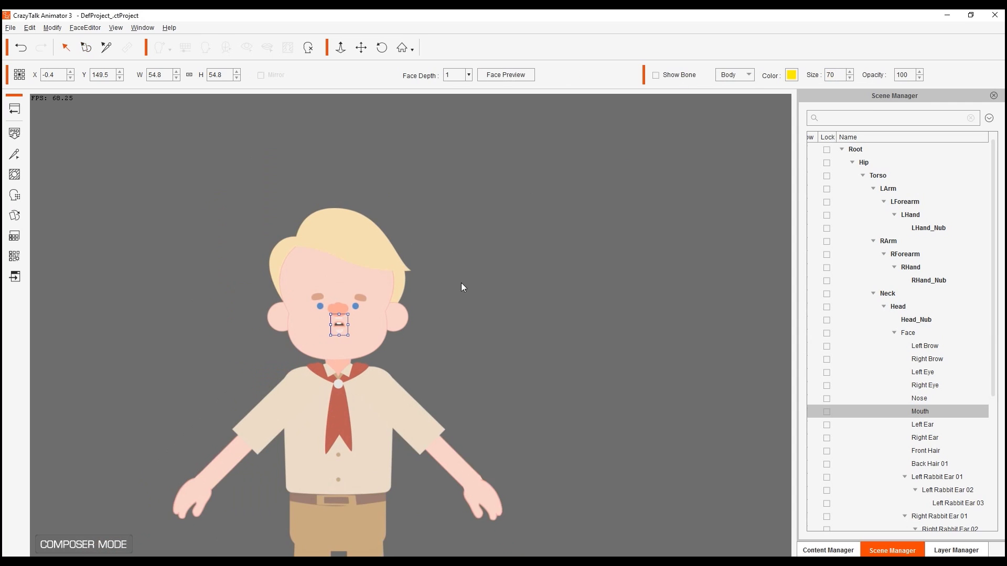
Step: Exit Composer Mode, select the boy, and delete his Motion clip in the Timeline
click(545, 268)
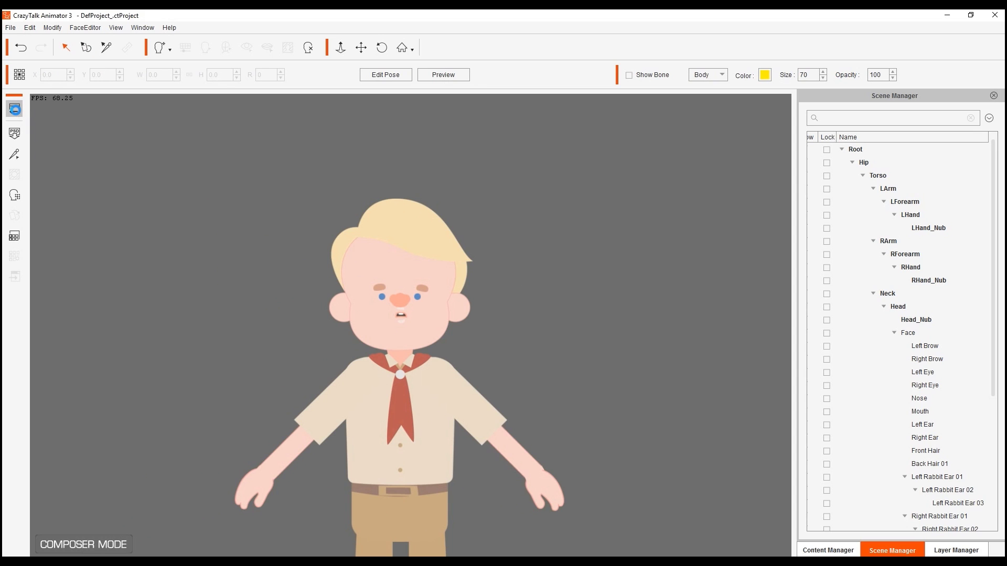
click(15, 110)
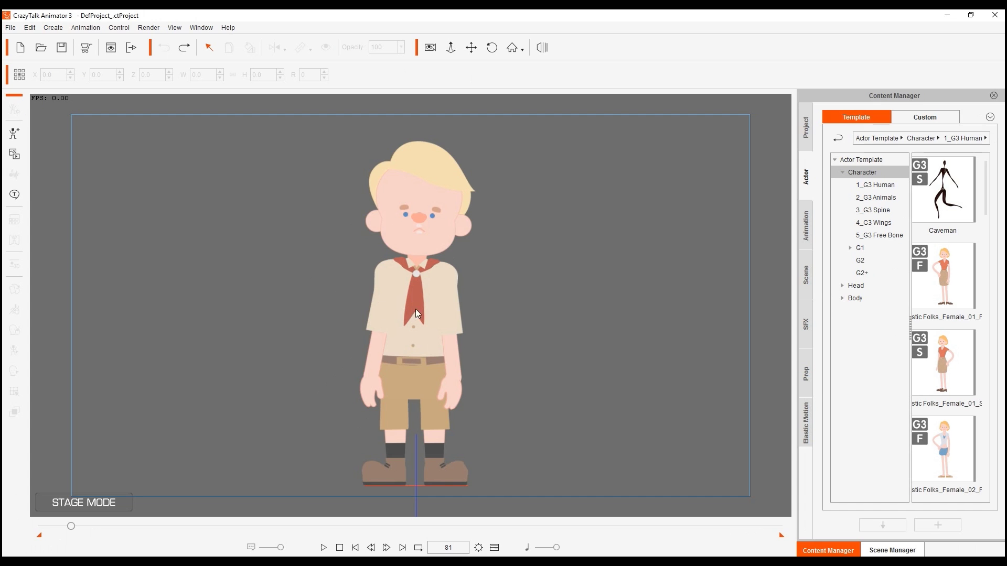
click(421, 307)
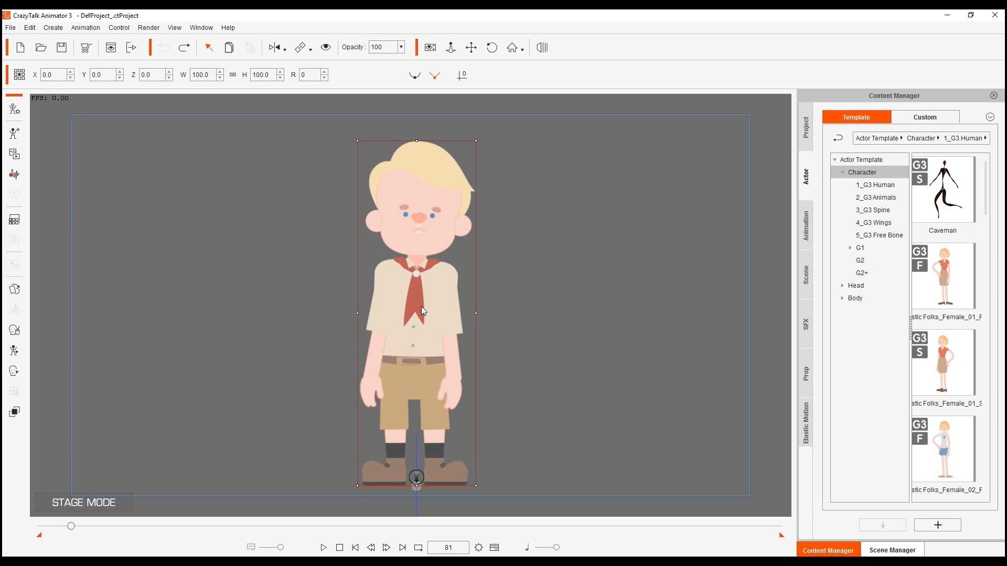
click(494, 548)
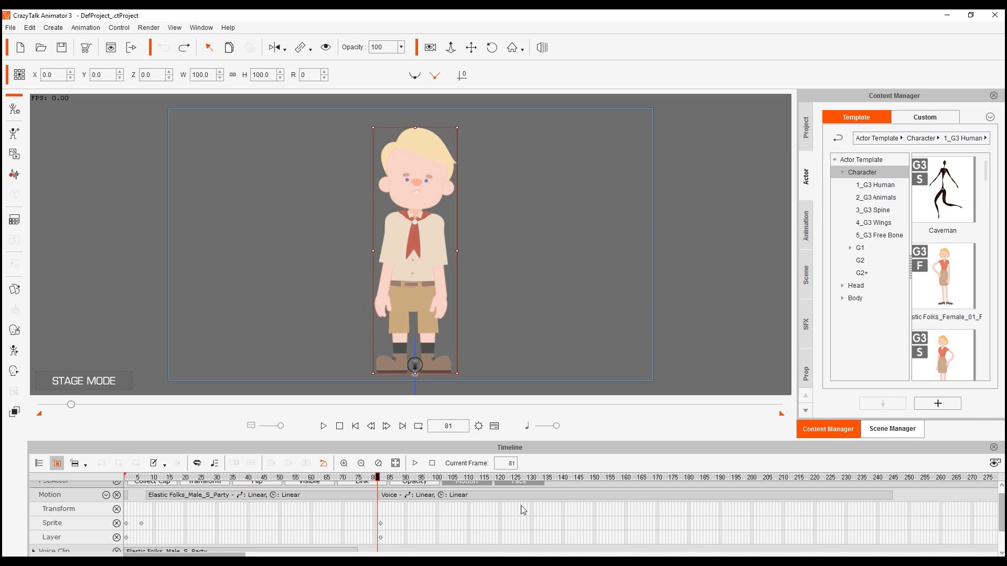
scroll(524, 508, up, 1)
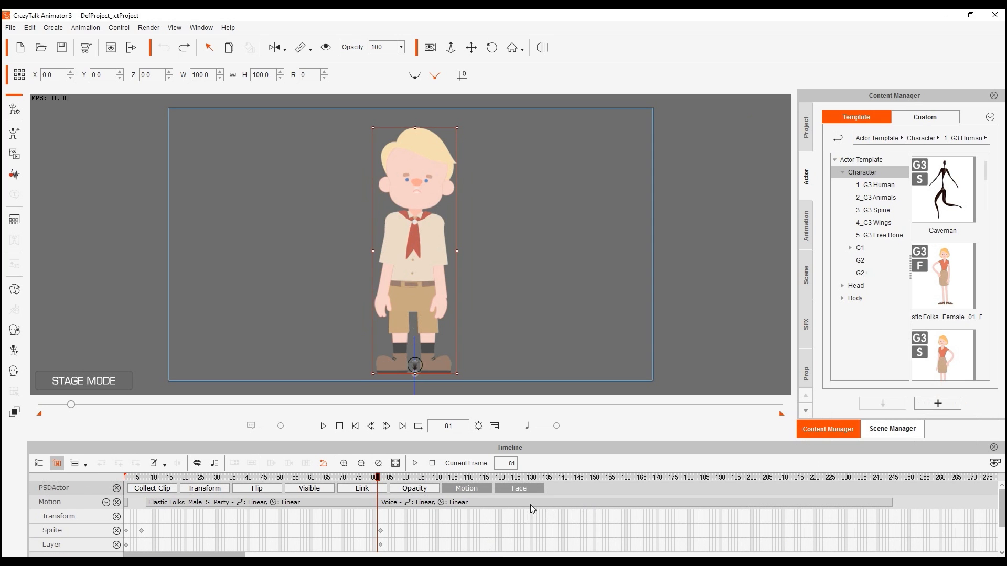
click(134, 507)
key(Delete)
Step: Reset the playhead to frame 1, close the Timeline, and reselect the character
scroll(448, 519, down, 3)
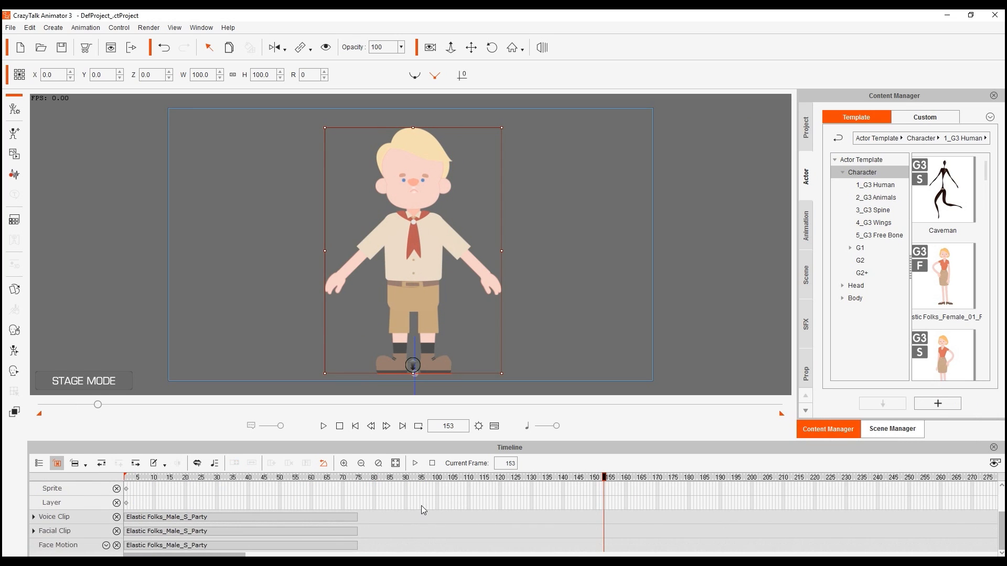
click(351, 519)
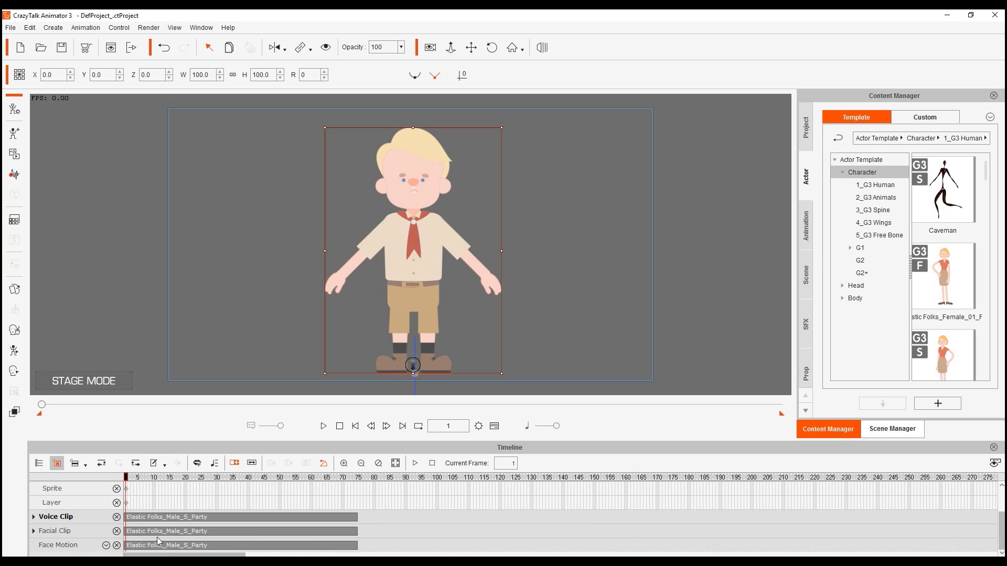
scroll(341, 509, up, 3)
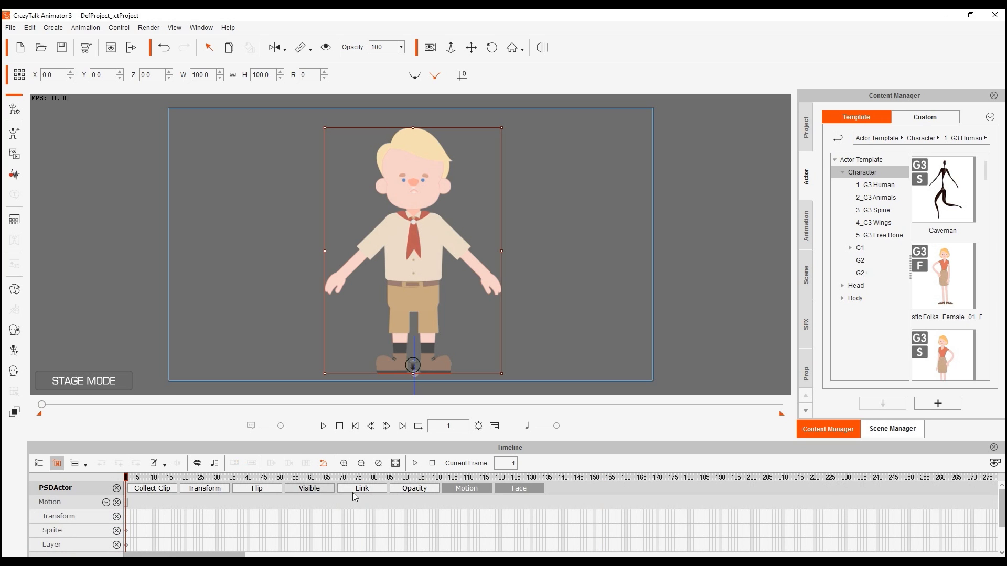
click(993, 447)
click(676, 357)
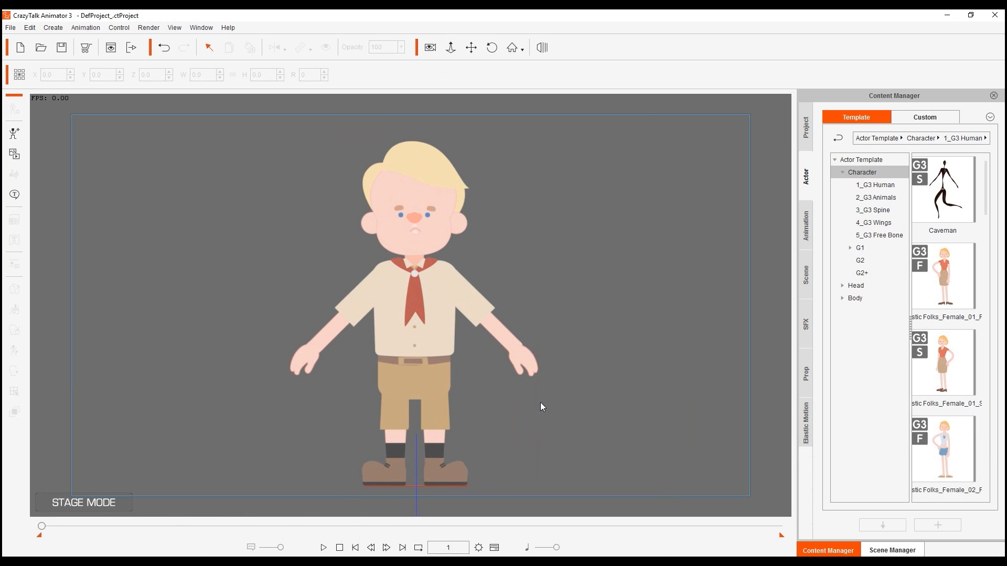
scroll(541, 402, up, 3)
scroll(456, 341, up, 2)
click(435, 304)
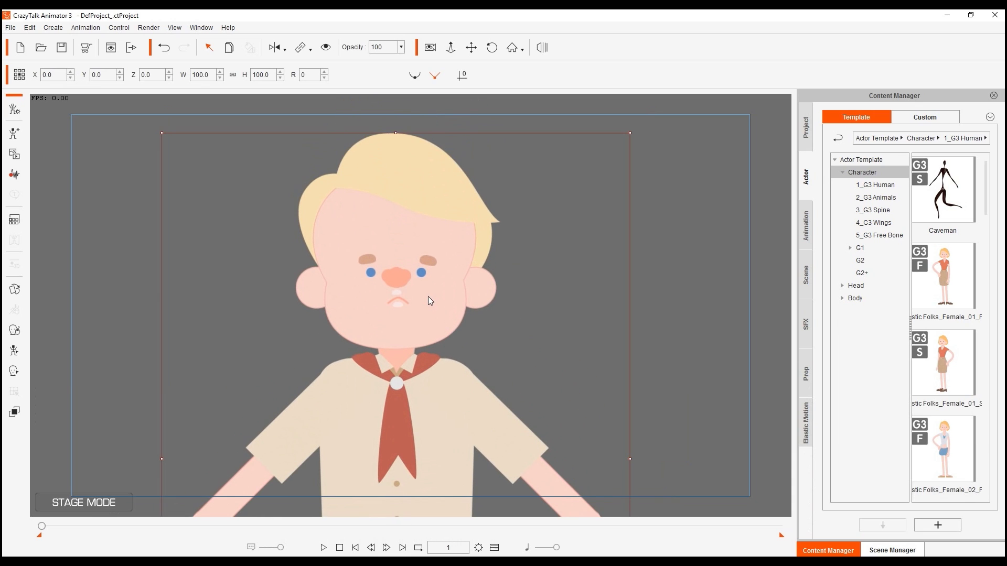
click(14, 331)
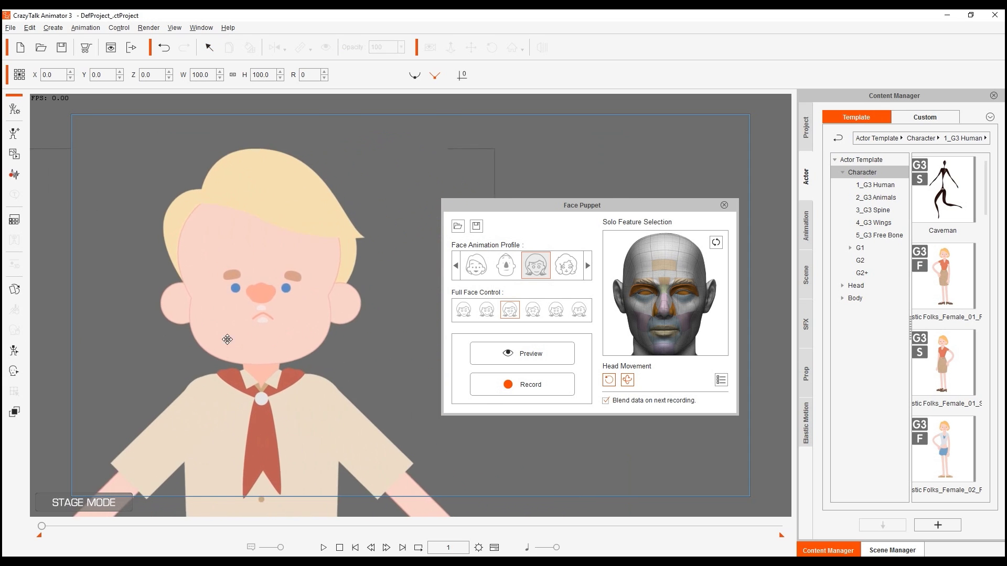
click(476, 264)
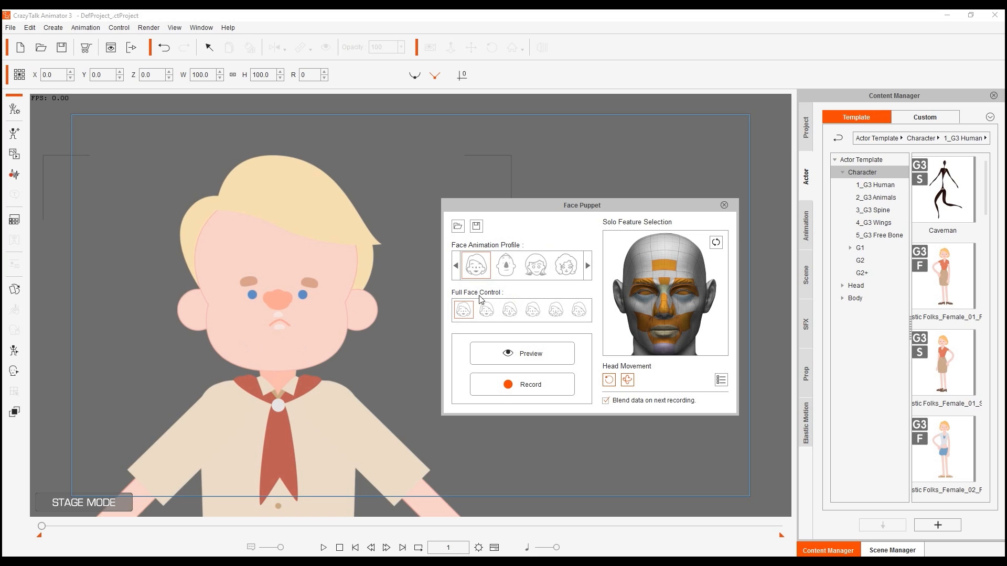
click(531, 354)
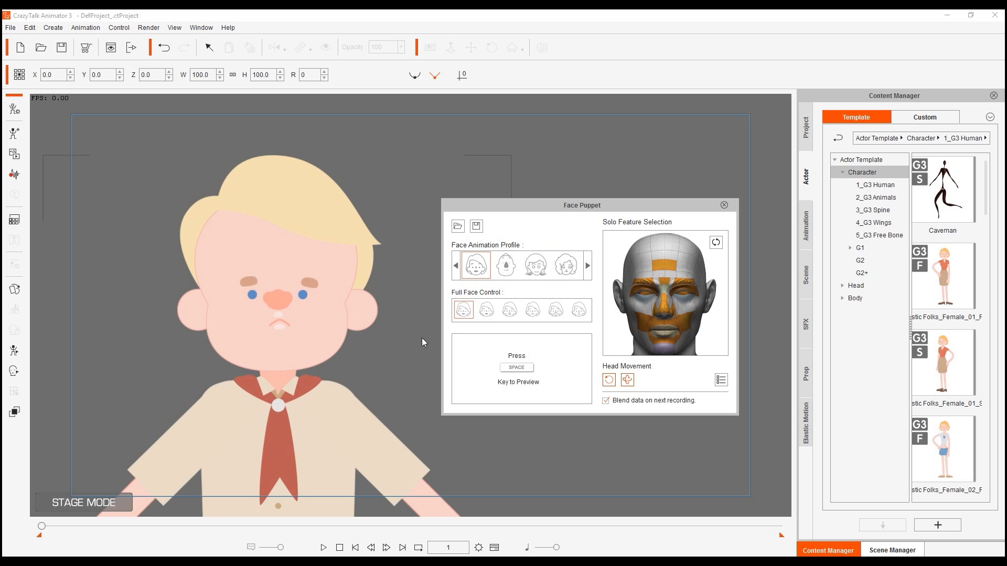
key(space)
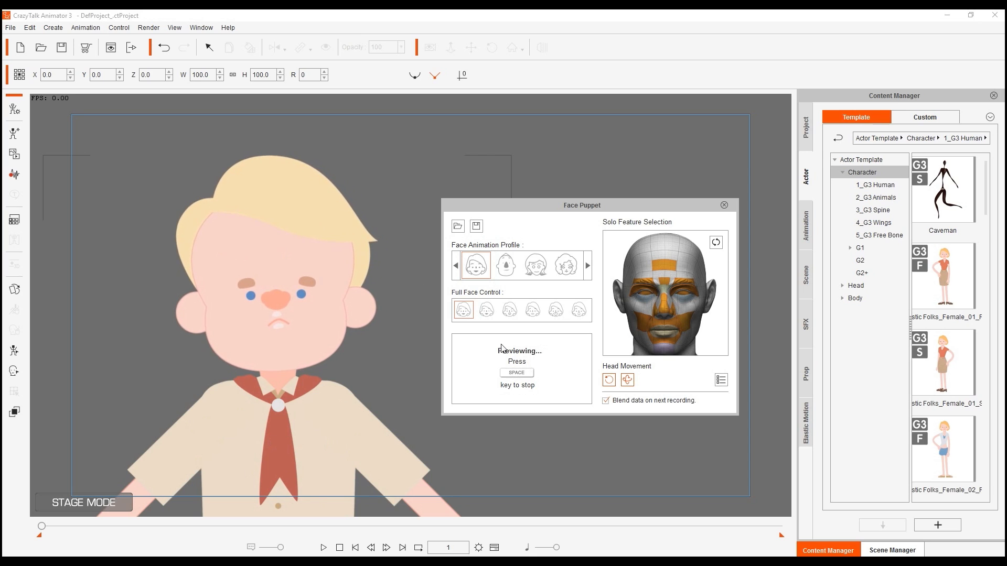
key(space)
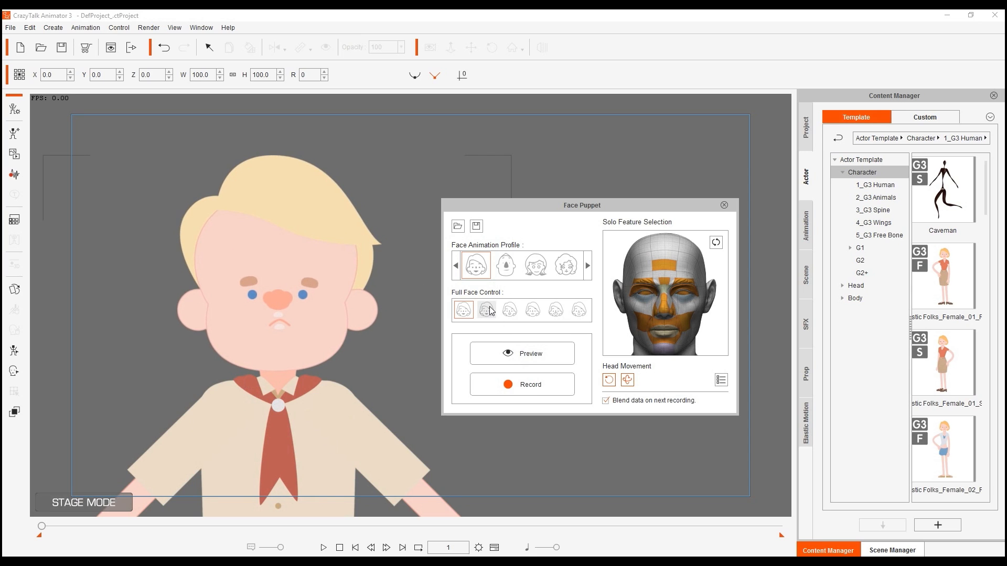
click(487, 310)
click(523, 354)
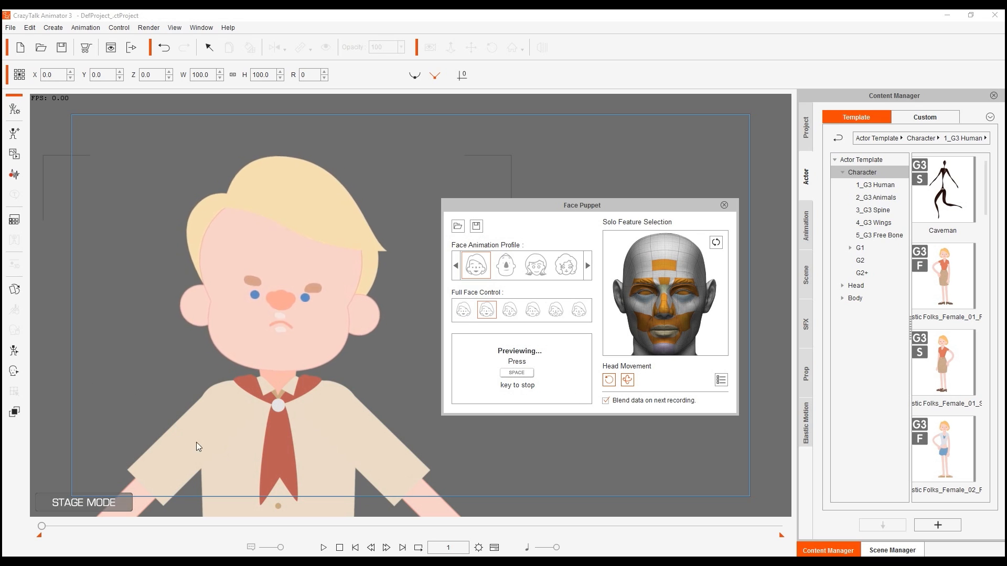
key(space)
click(510, 310)
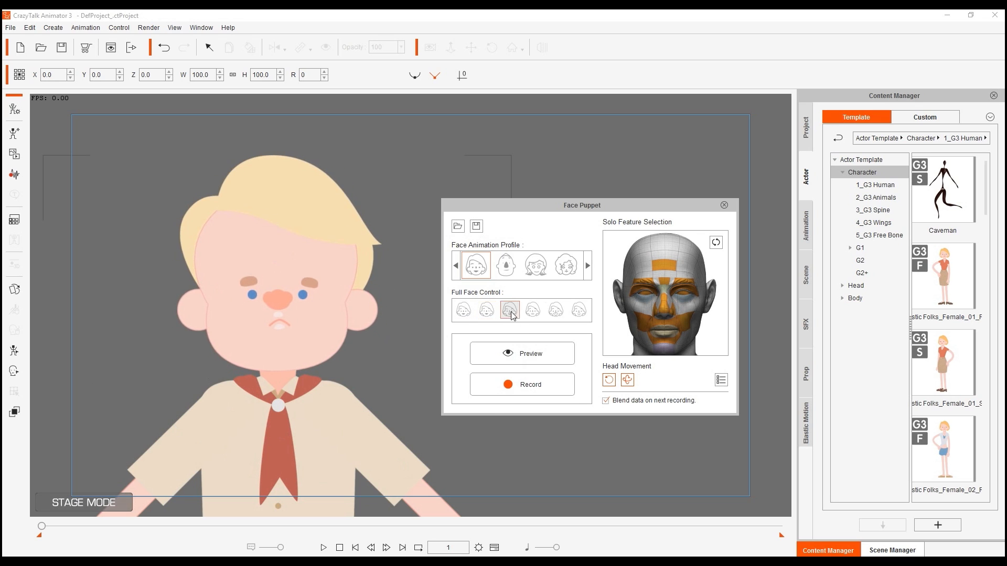
click(522, 353)
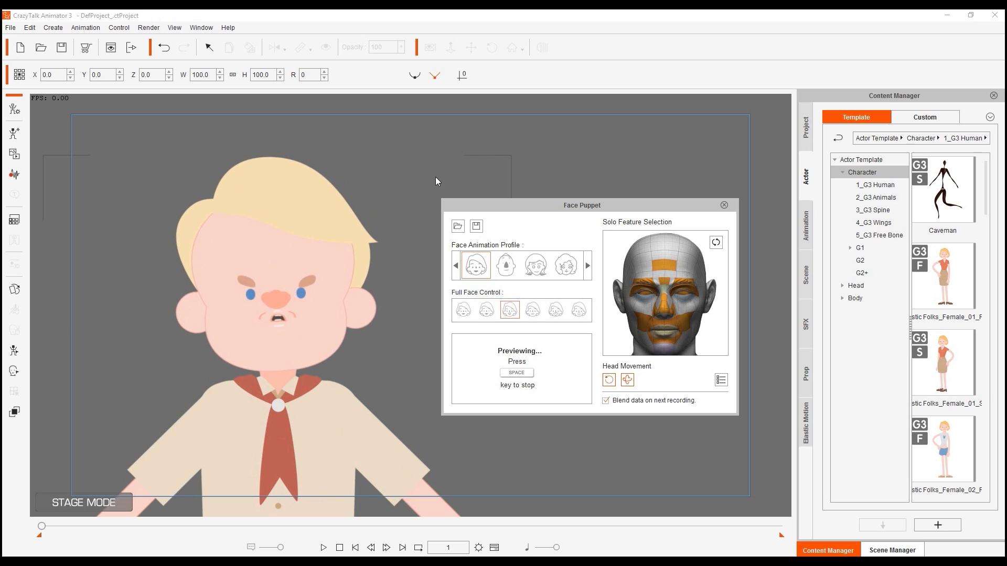
key(space)
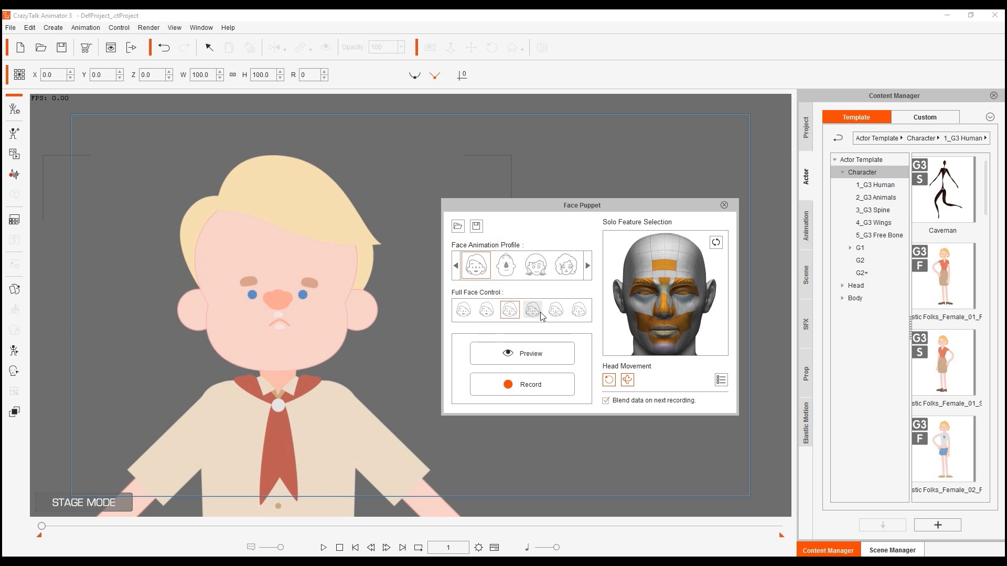
click(533, 310)
click(523, 354)
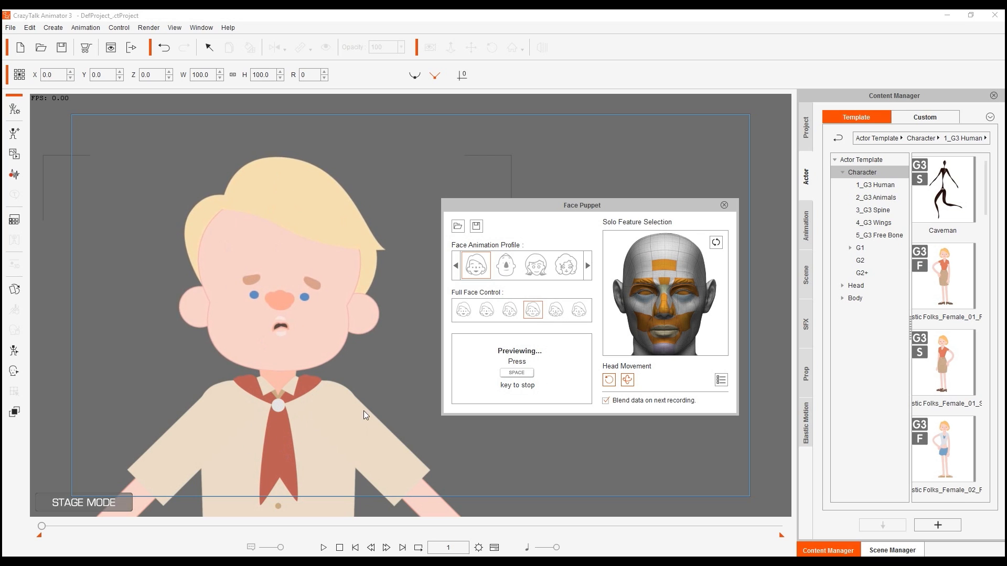
key(space)
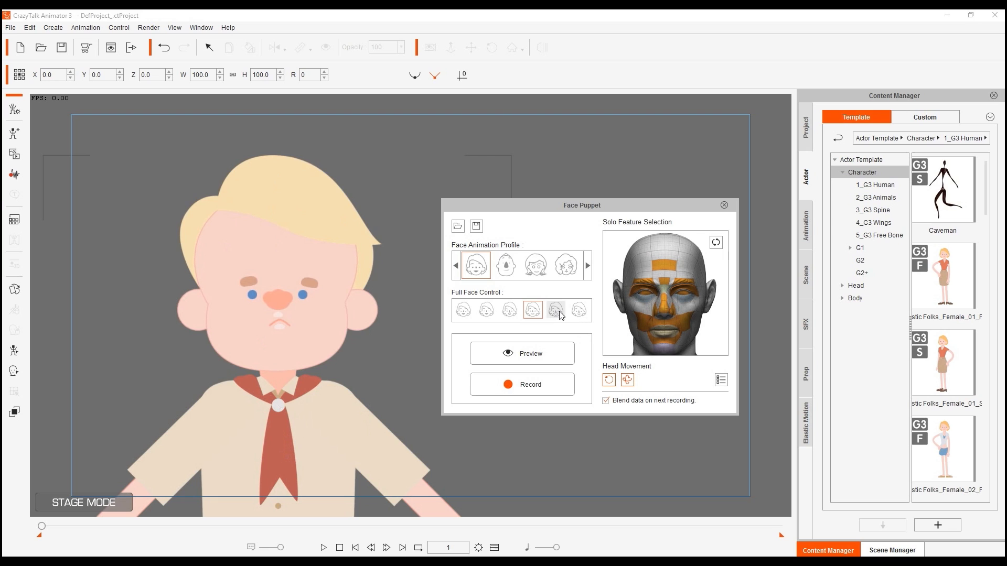
click(557, 311)
key(space)
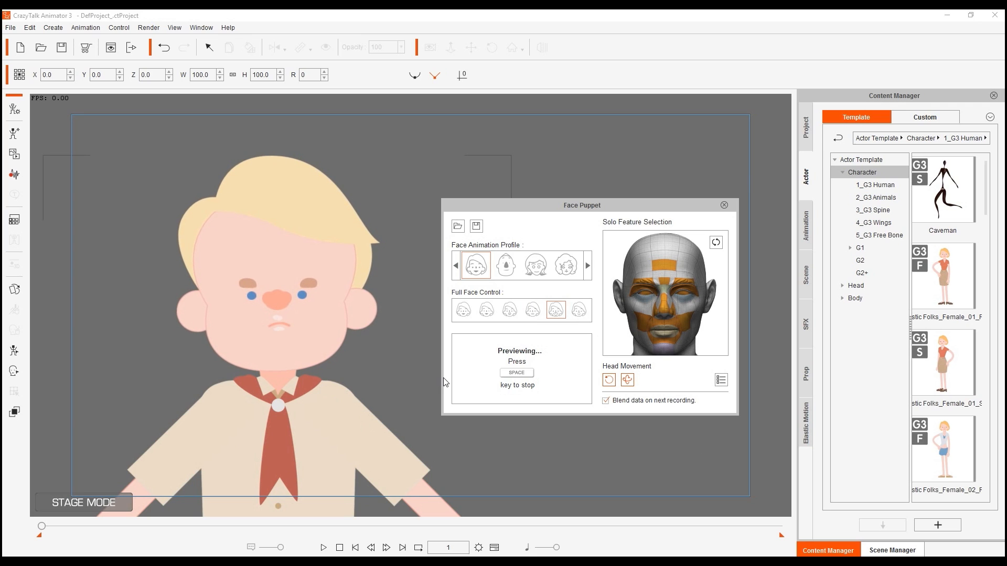
key(space)
key(y)
key(space)
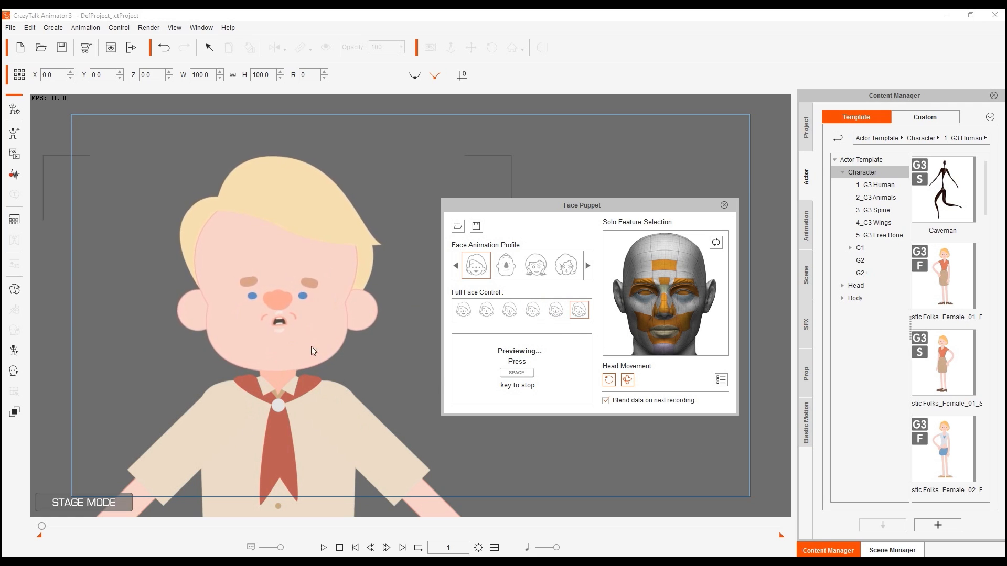
key(space)
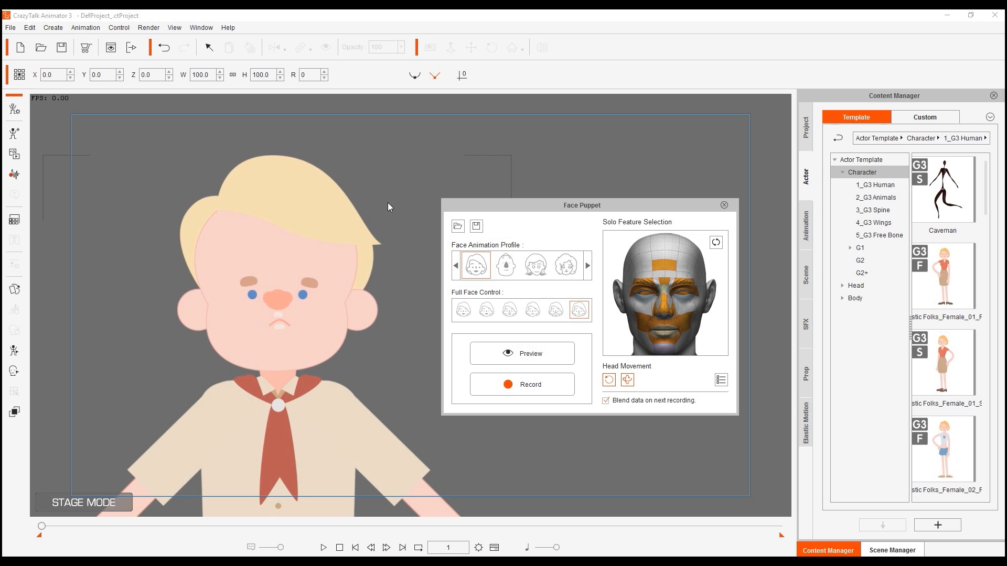
click(725, 205)
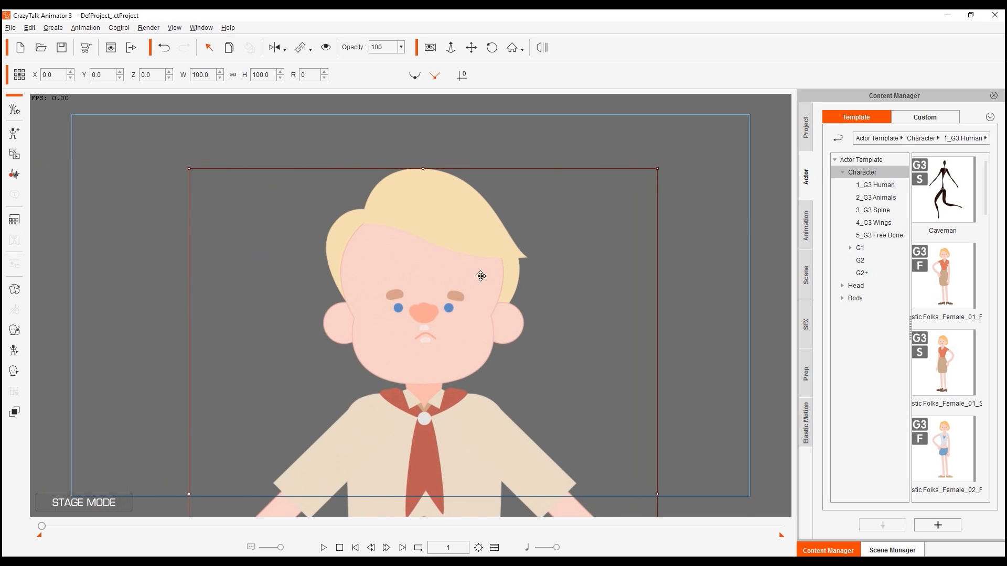
Step: Move the boy left on stage and drag Talking.ctFCS from File Explorer onto him
drag(434, 264, 397, 276)
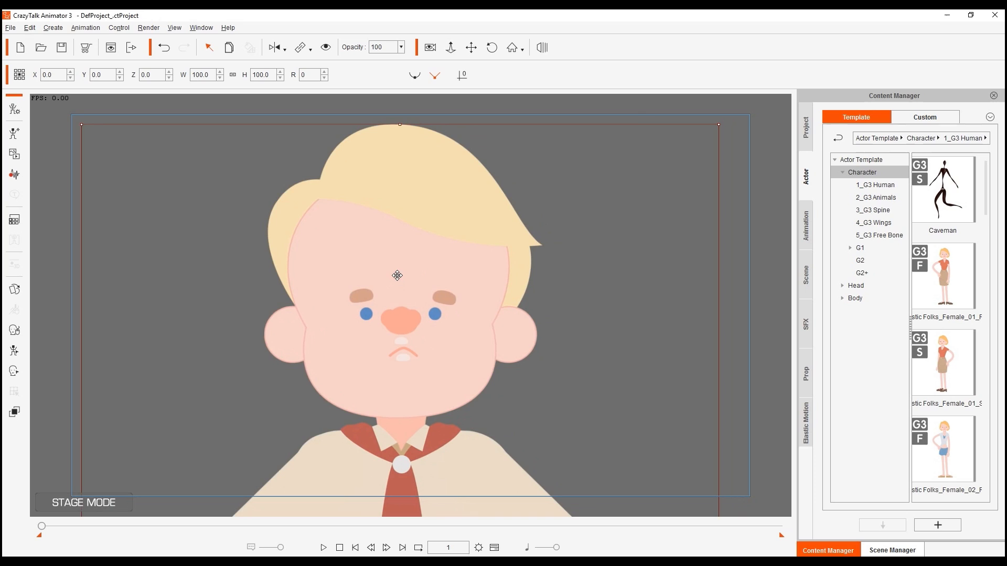
click(632, 107)
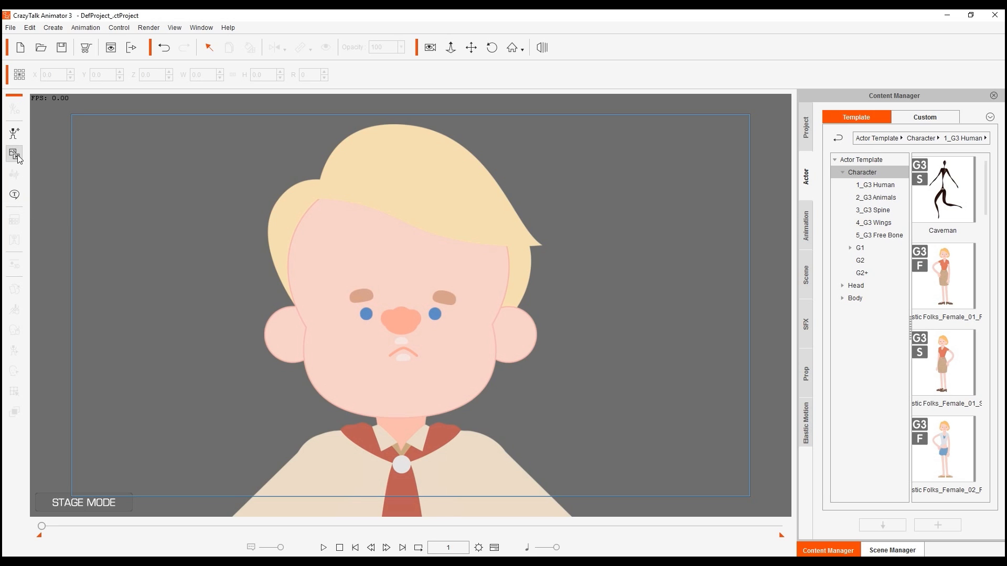
click(412, 251)
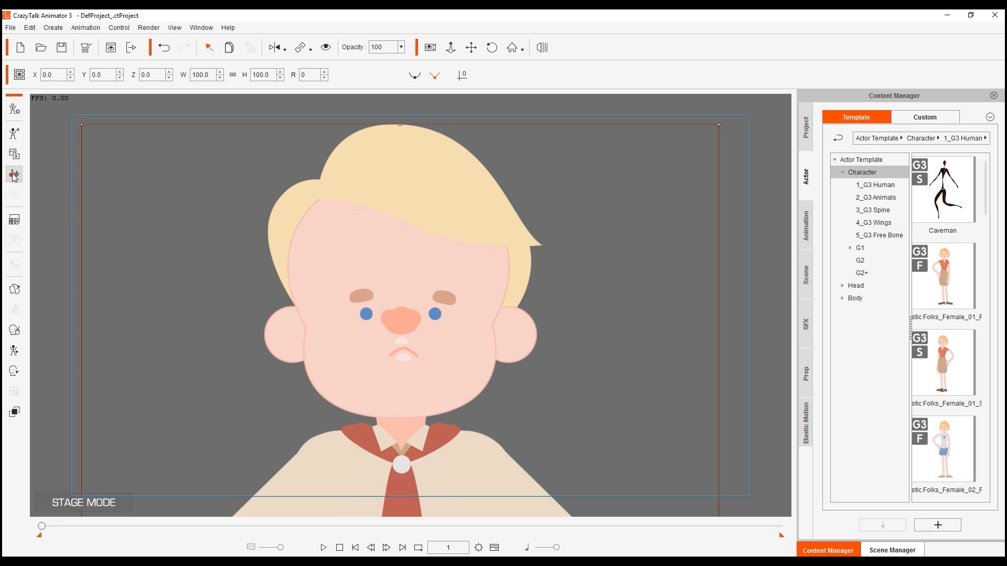
key(alt+Tab)
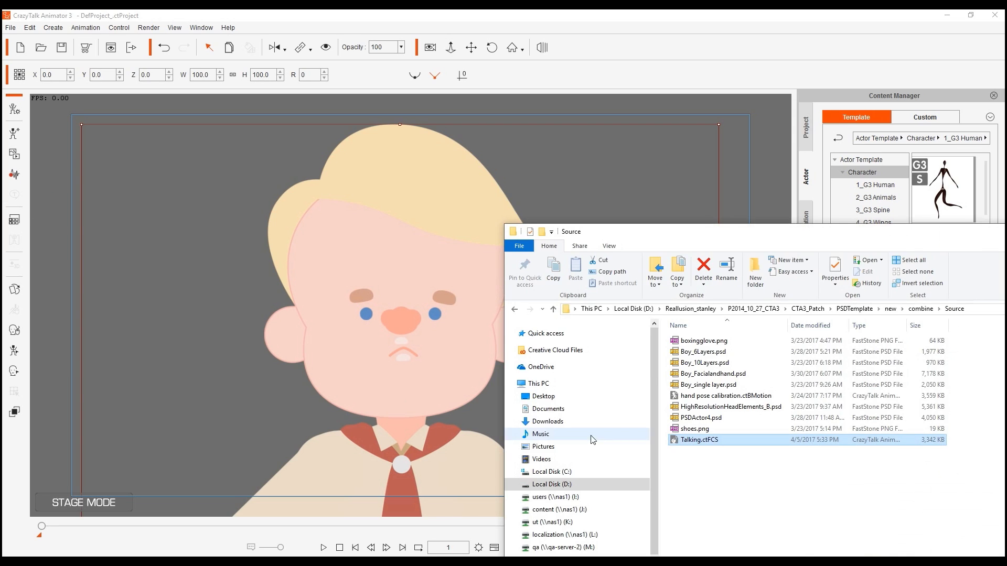
drag(691, 232, 760, 219)
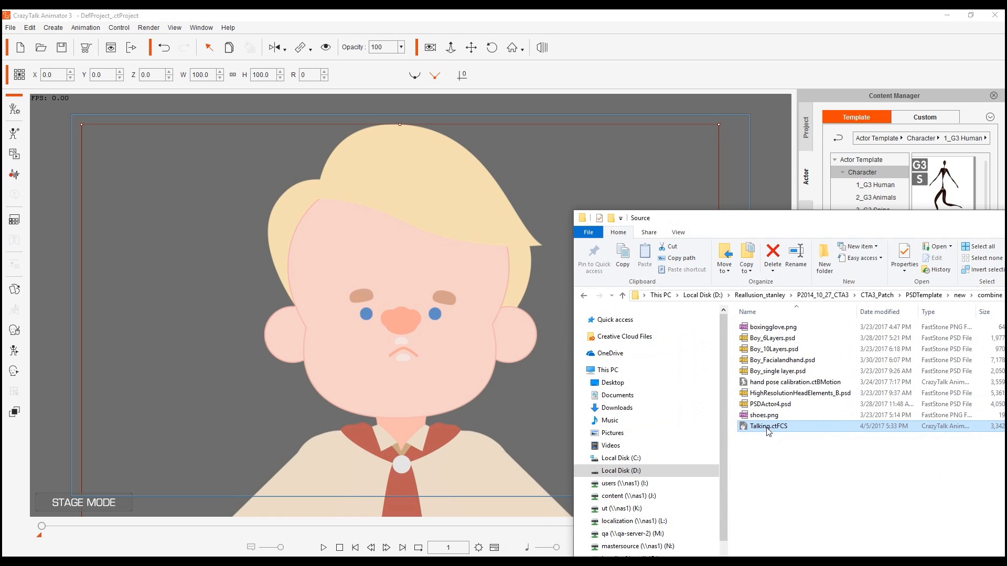
drag(767, 431, 400, 332)
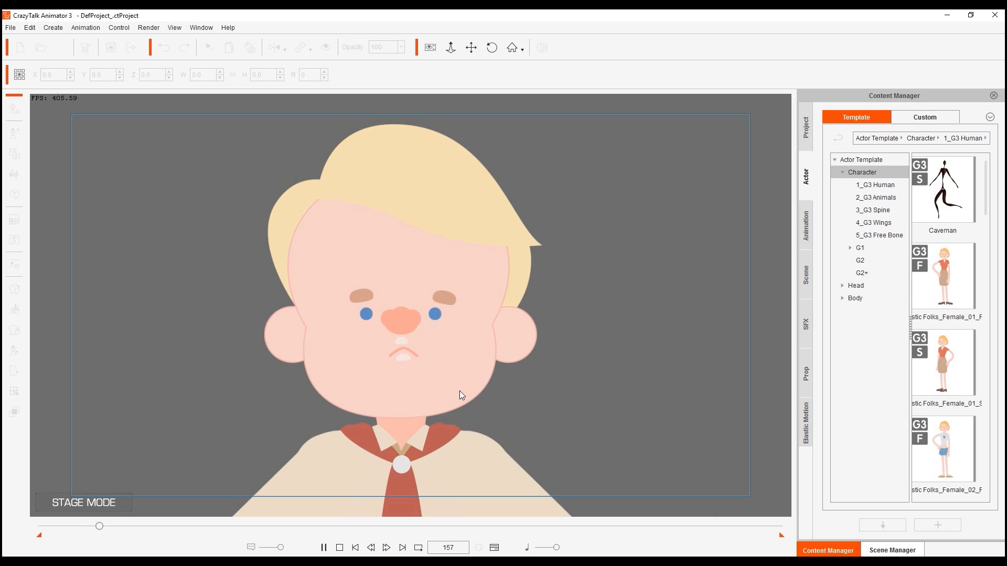
Step: Play the talking animation, stop back at frame 1, and reselect the actor
click(324, 548)
click(340, 547)
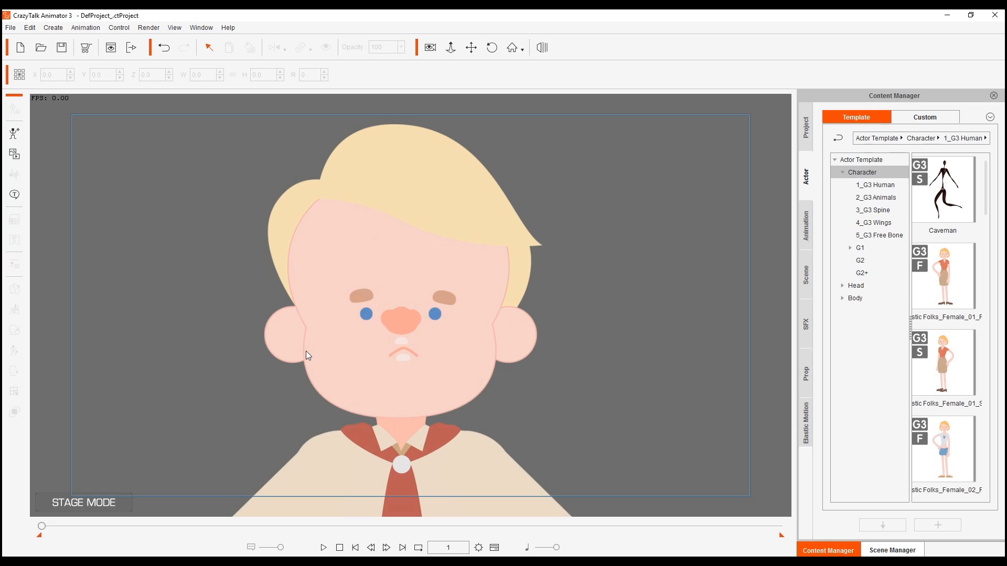
click(355, 334)
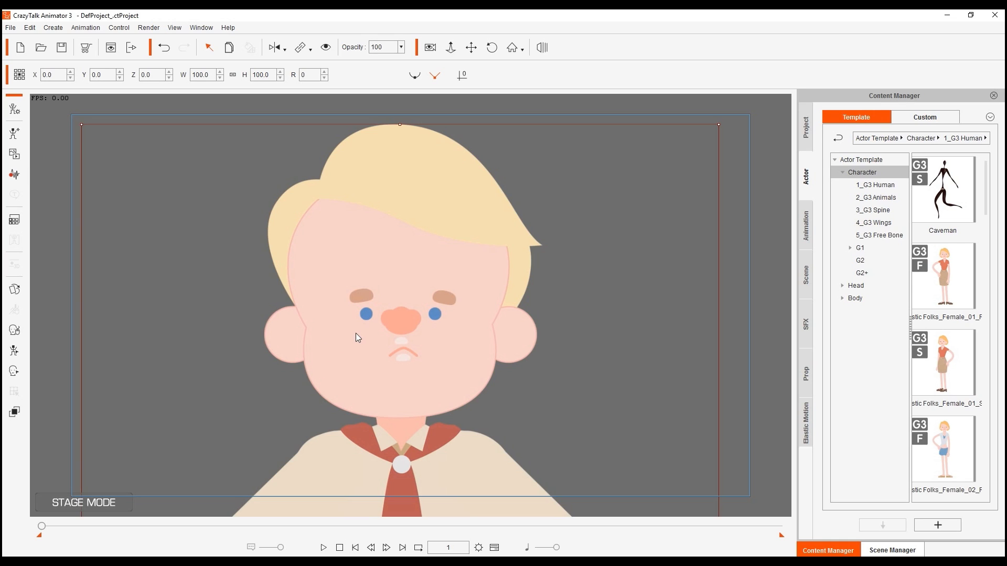
Step: Show PSDActor's face tracks, expand Voice Clip, scrub the playhead, and open the R lip key at frame 64
click(494, 548)
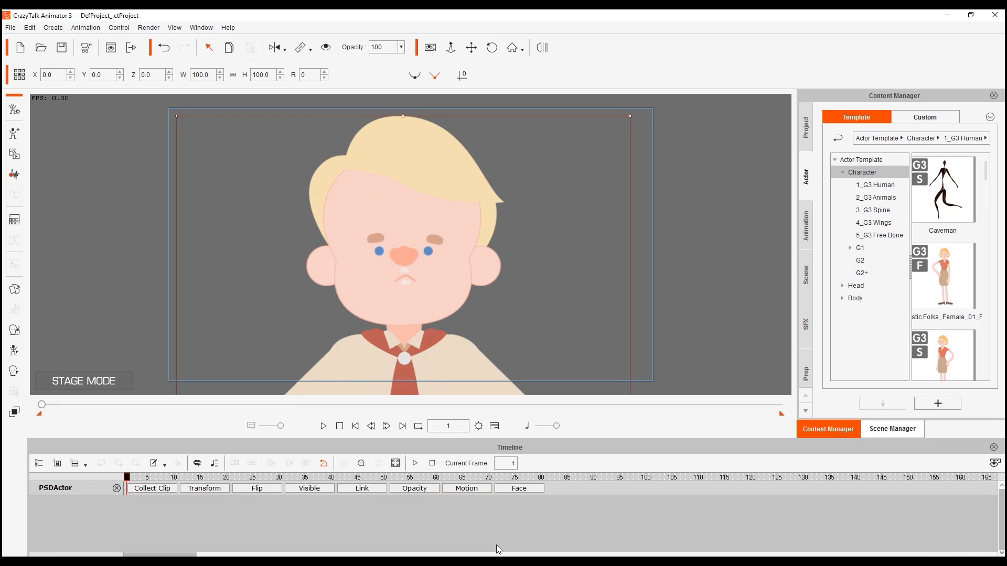
click(530, 490)
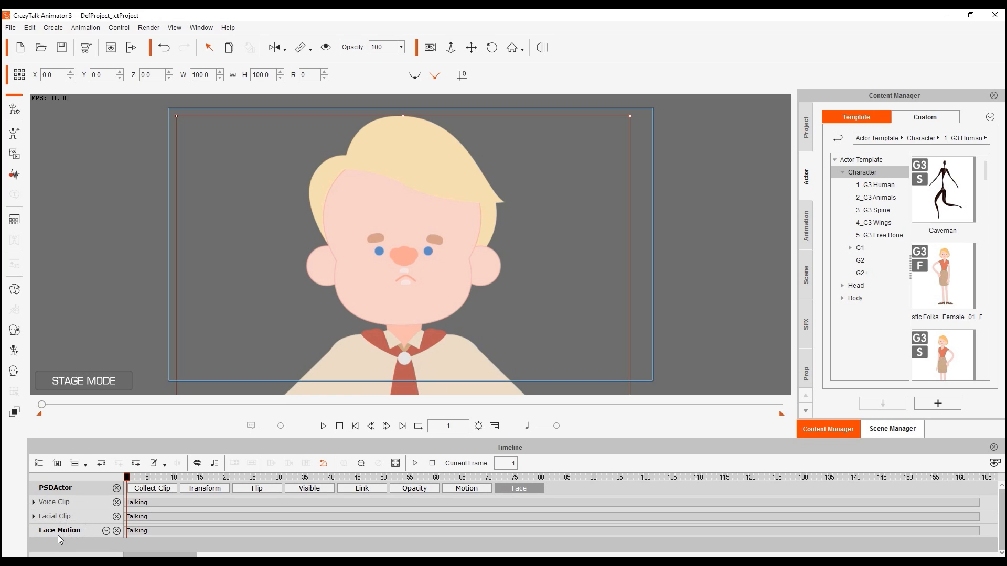
click(34, 503)
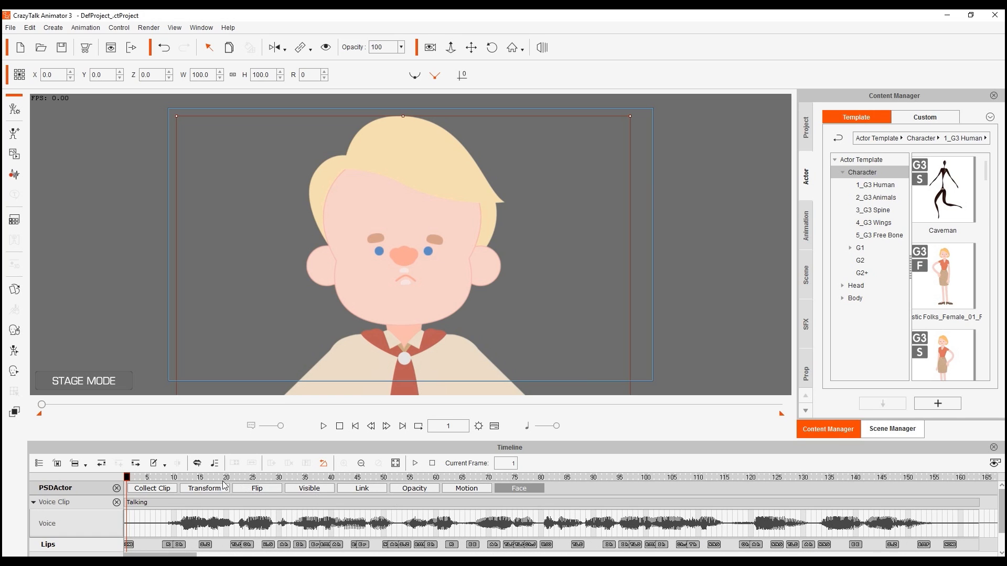
drag(128, 480, 787, 481)
drag(737, 504, 125, 524)
double_click(452, 545)
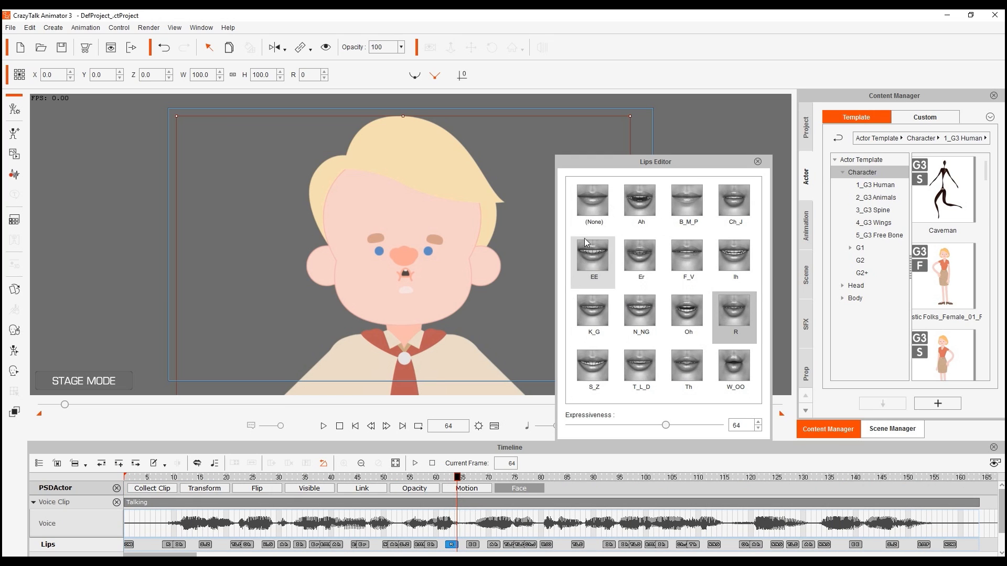
Step: Close the Lips Editor and the Timeline, then jump back to frame 1
click(759, 162)
click(994, 448)
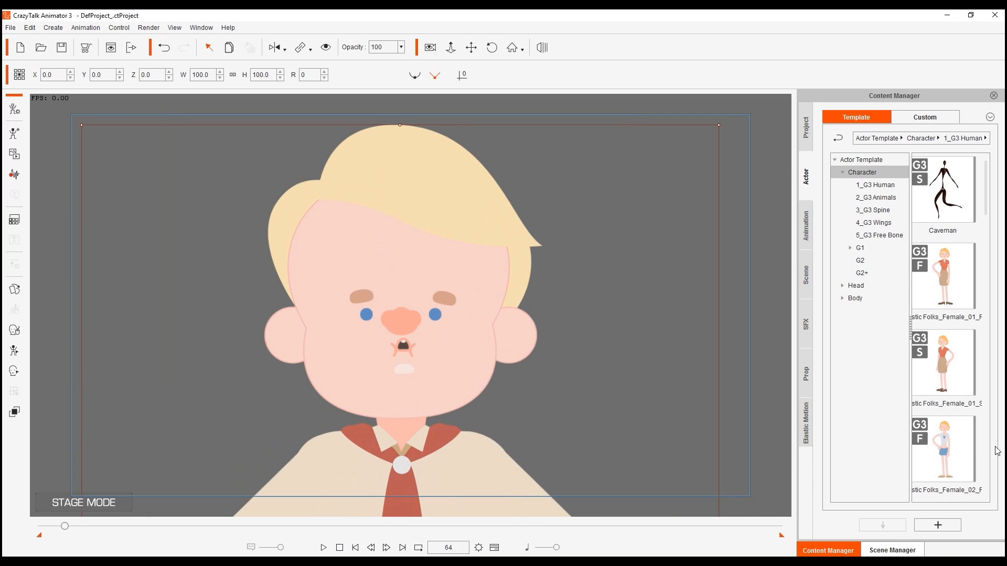
click(339, 547)
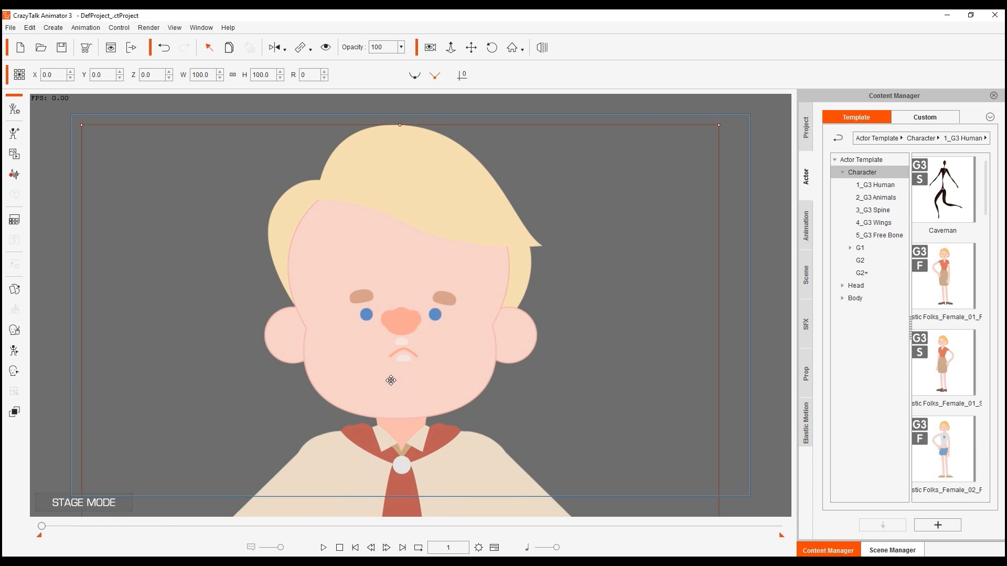
Step: Open Face Puppet, choose the fifth Full Face Control, and preview its motion
click(14, 330)
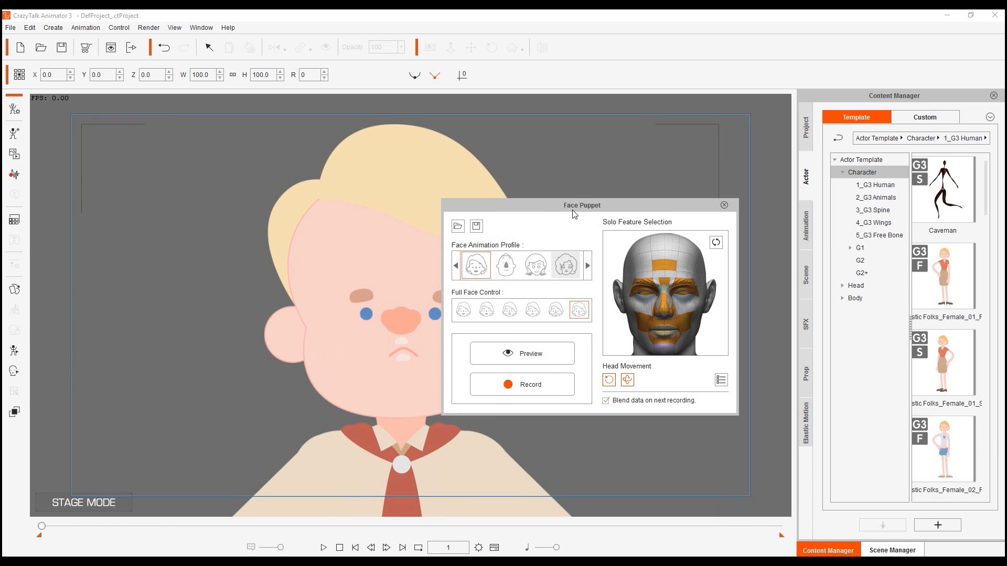
drag(574, 214, 724, 184)
click(704, 282)
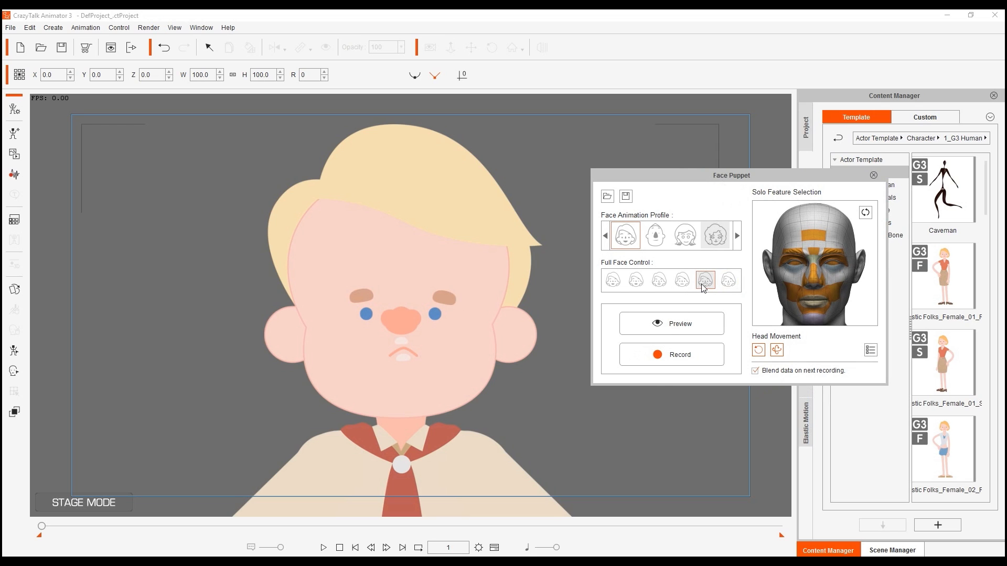
click(668, 324)
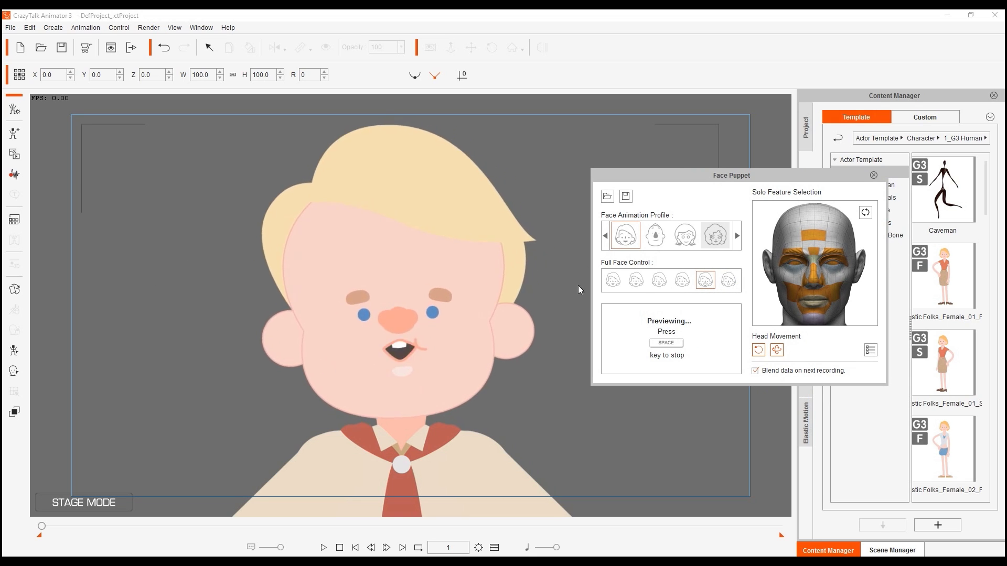
key(space)
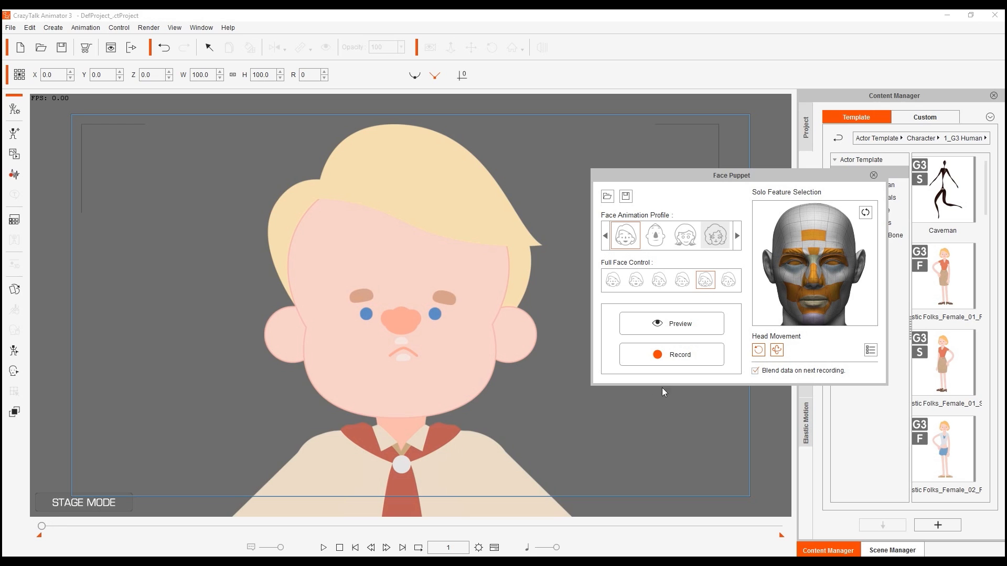
Step: Record a face puppet performance with Space, rewind, play it back, and close the panel
click(686, 357)
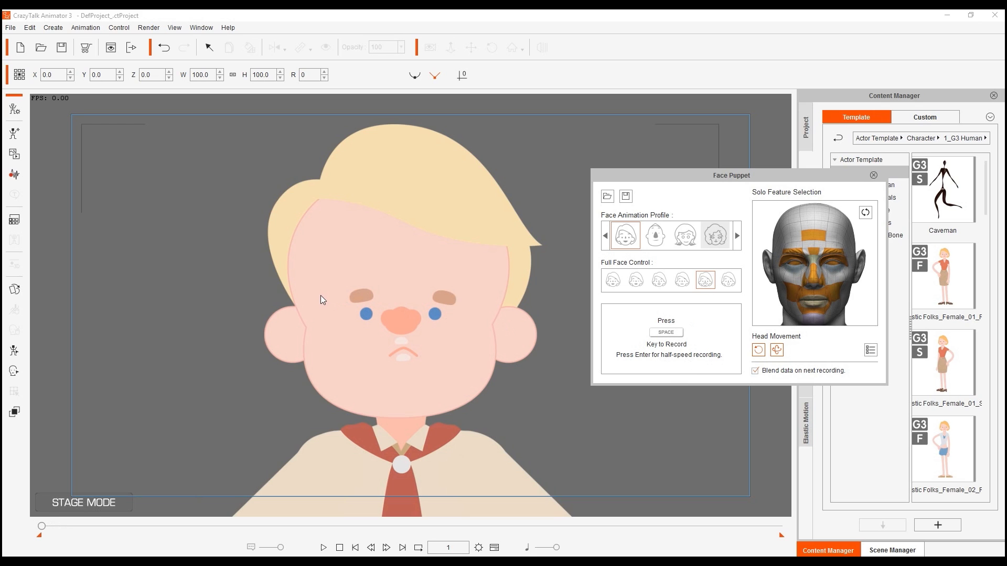
key(space)
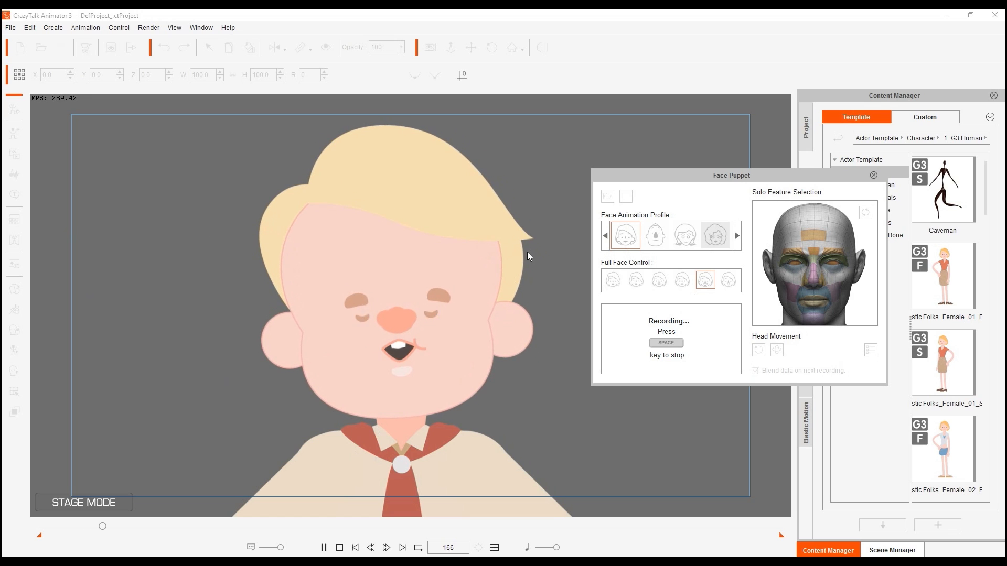
key(space)
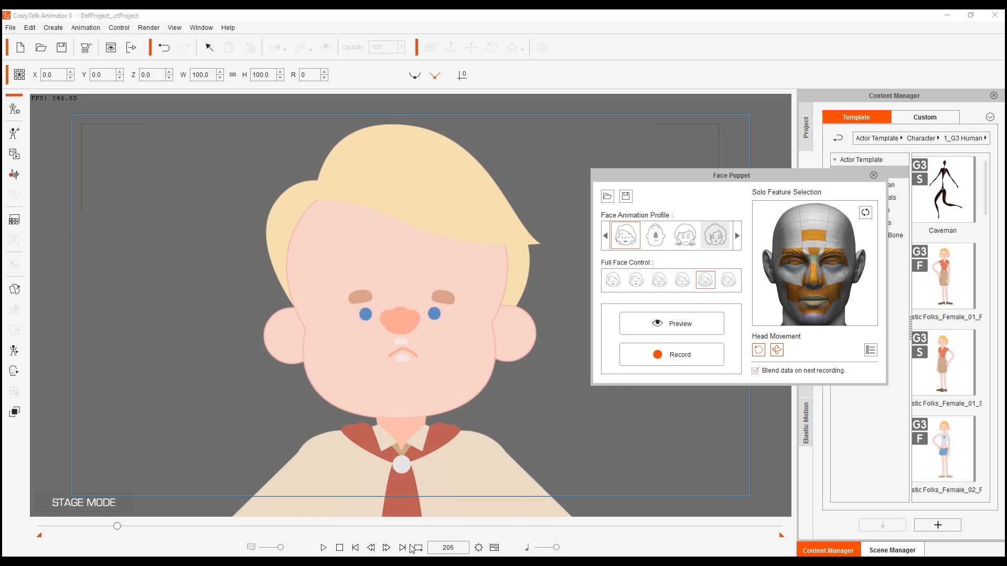
click(339, 547)
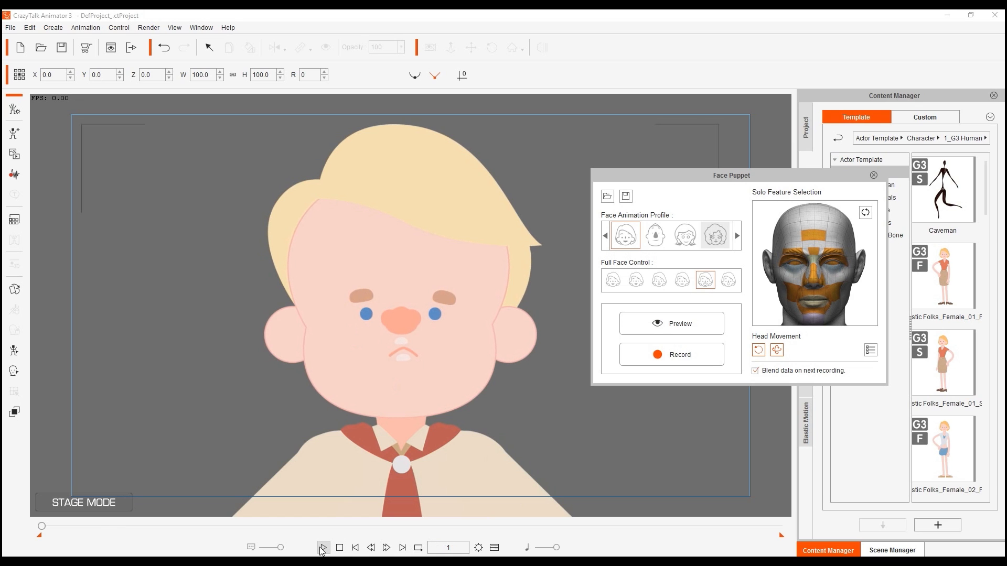
click(322, 548)
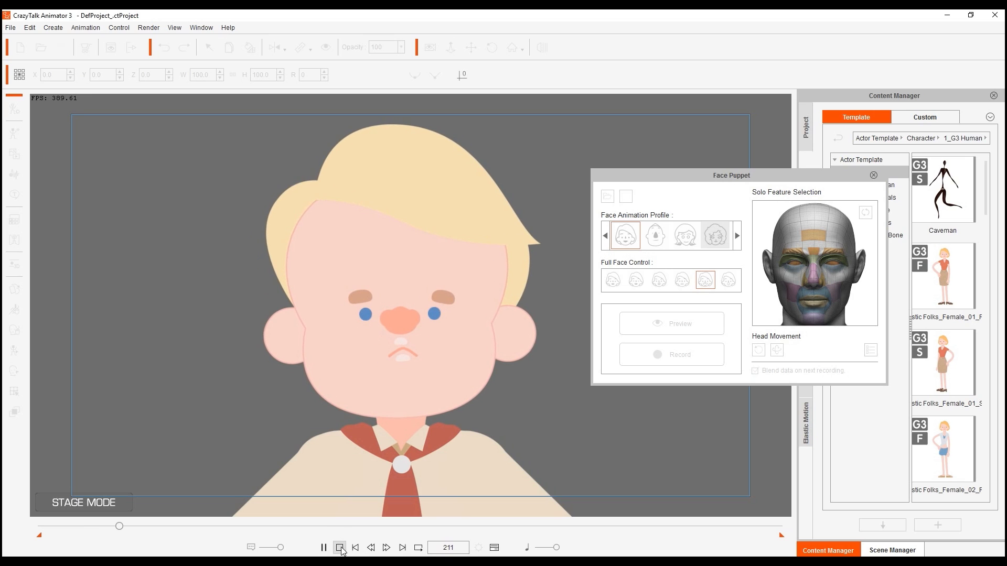
click(340, 548)
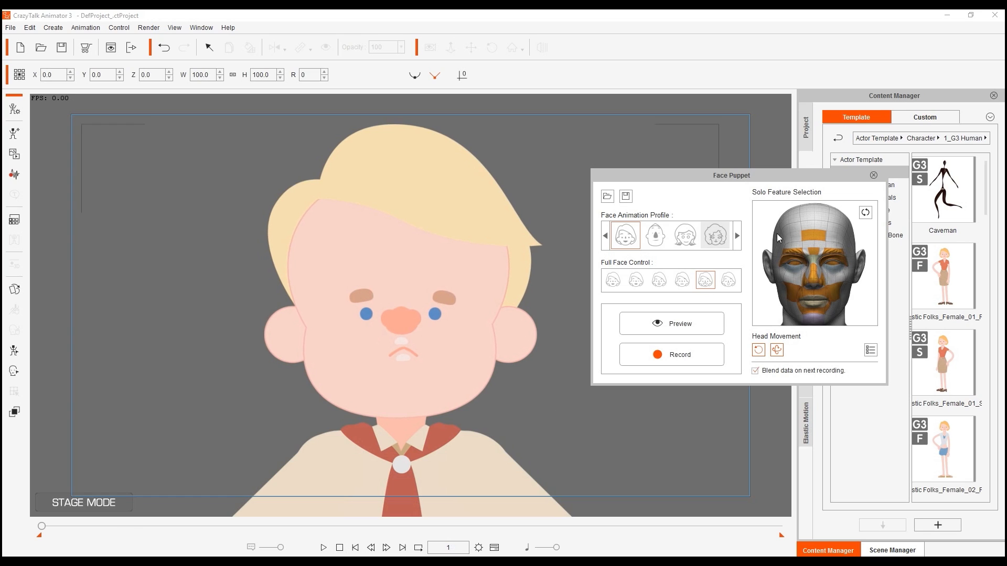
click(874, 175)
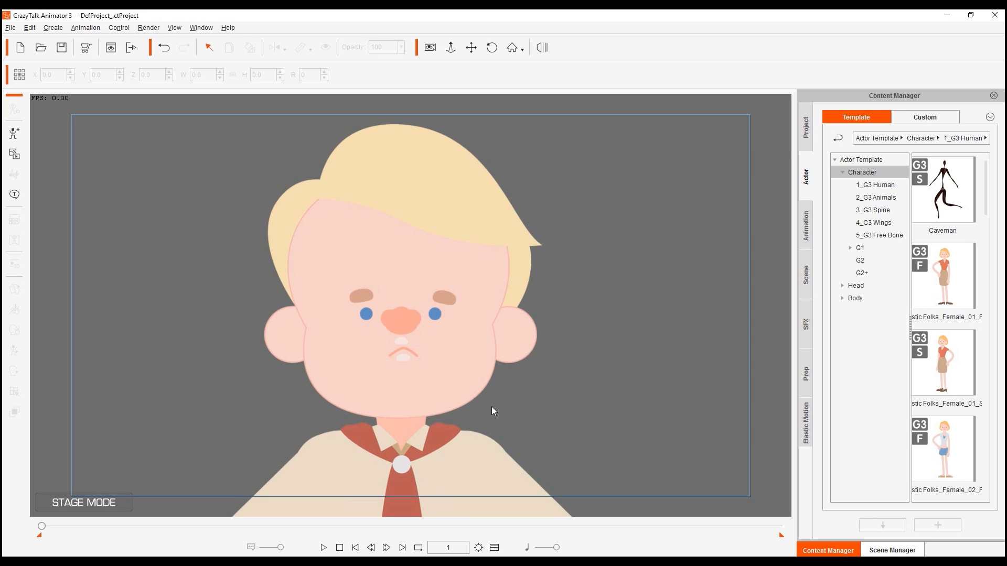
Step: Zoom in and out over the stage to inspect the boy's face
scroll(503, 417, up, 5)
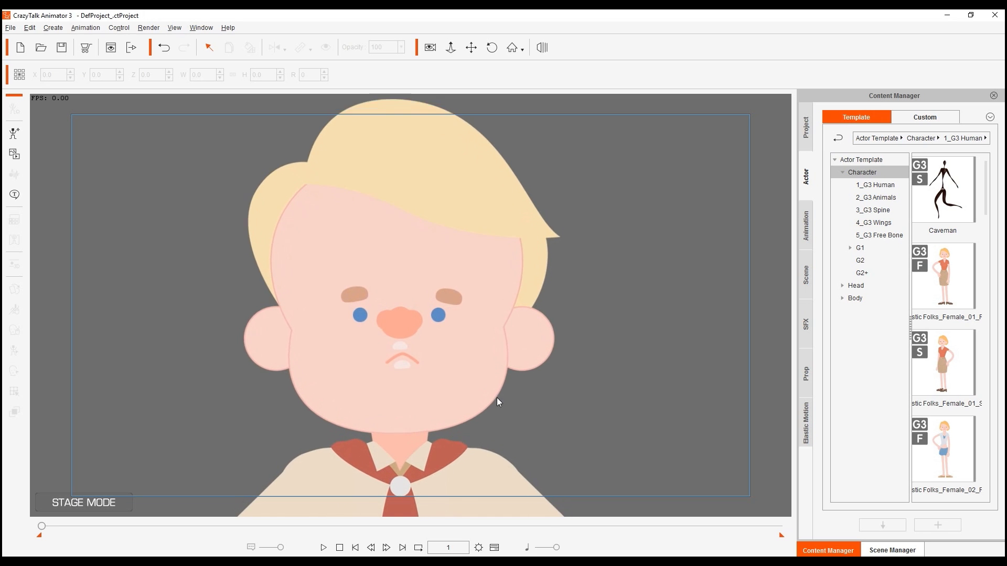
scroll(492, 333, up, 3)
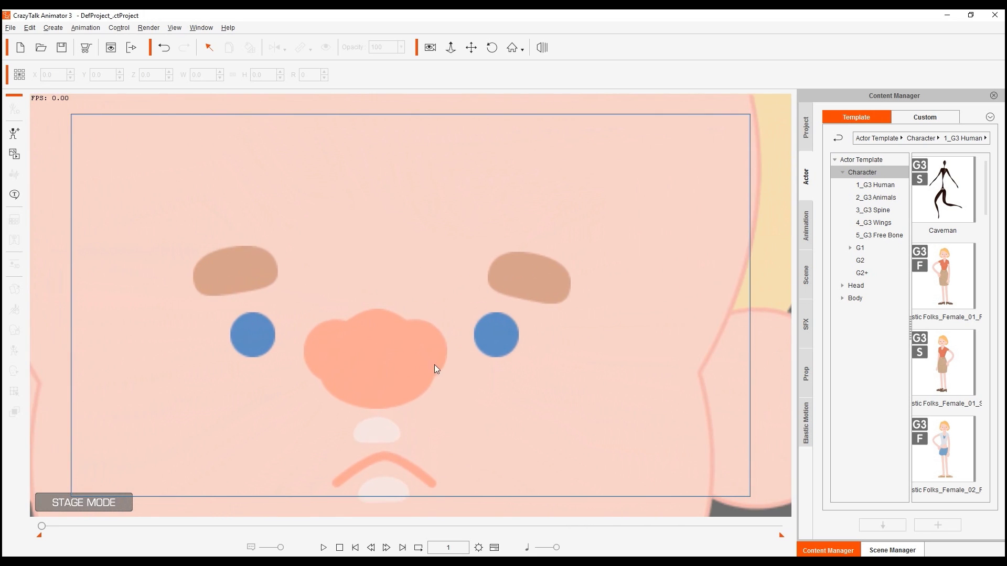
scroll(474, 292, down, 3)
scroll(474, 330, down, 2)
scroll(474, 315, up, 4)
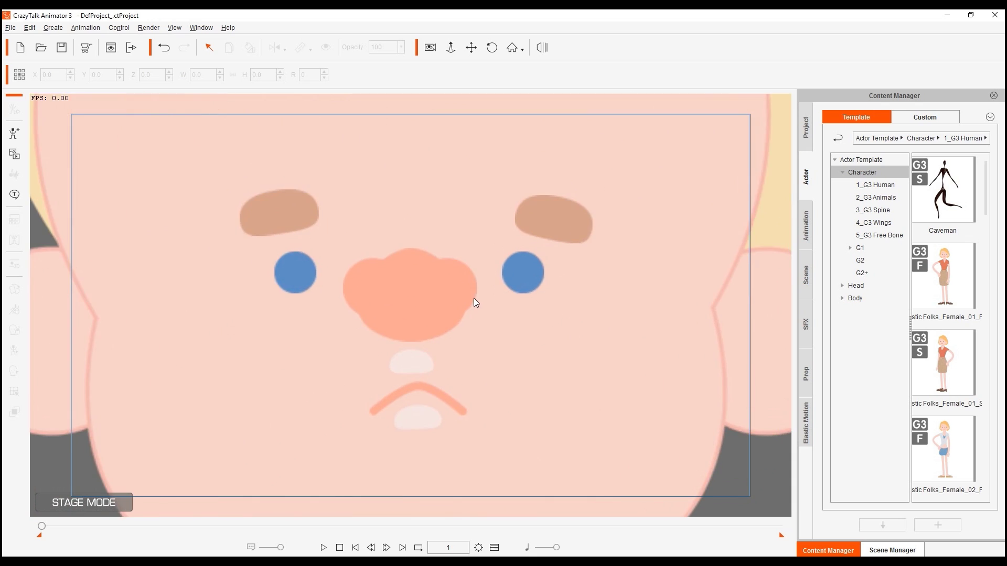
scroll(474, 309, down, 2)
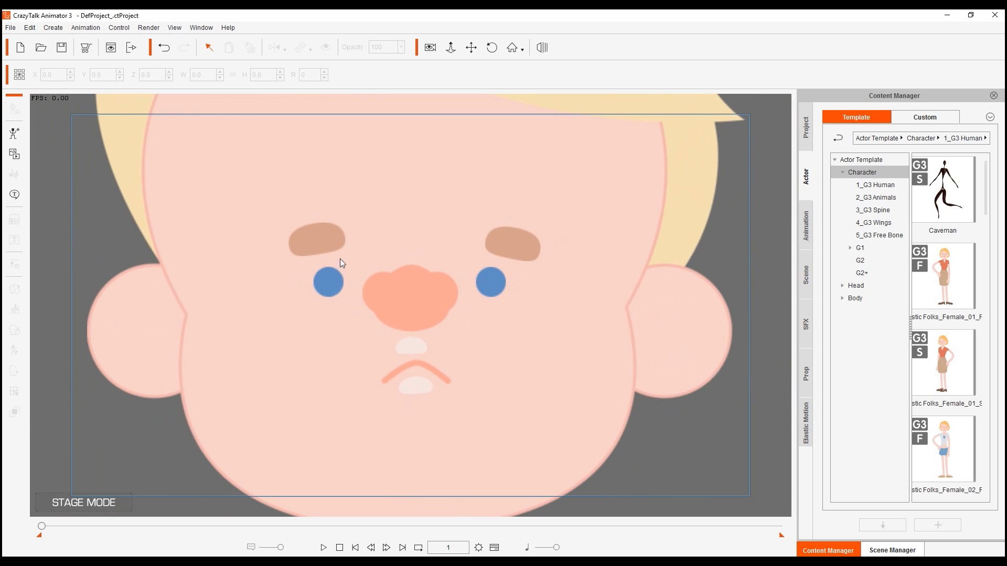